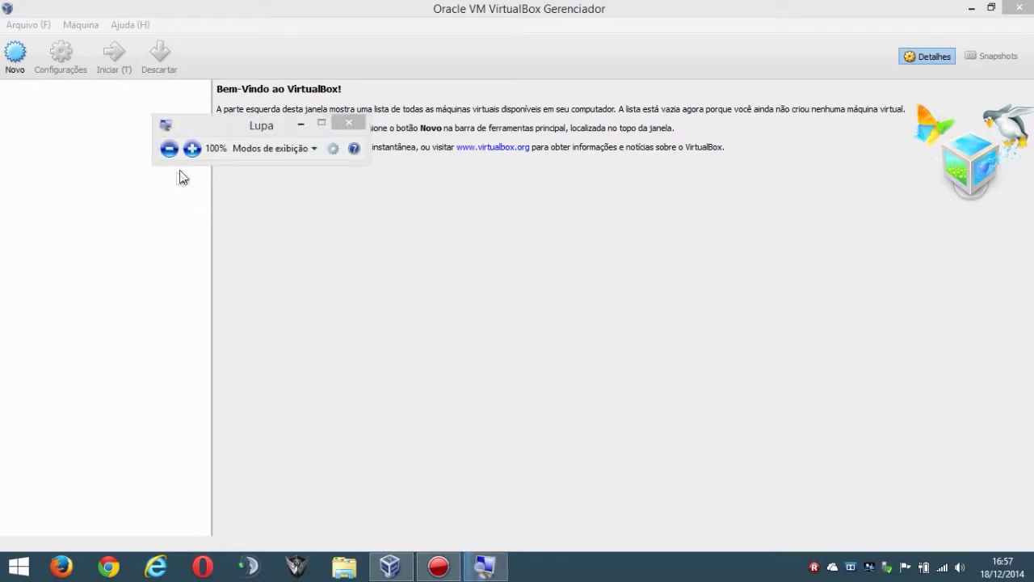
# - Enlarge the screen display with the Magnifier above its 100% zoom level
pyautogui.click(191, 146)
pyautogui.click(350, 103)
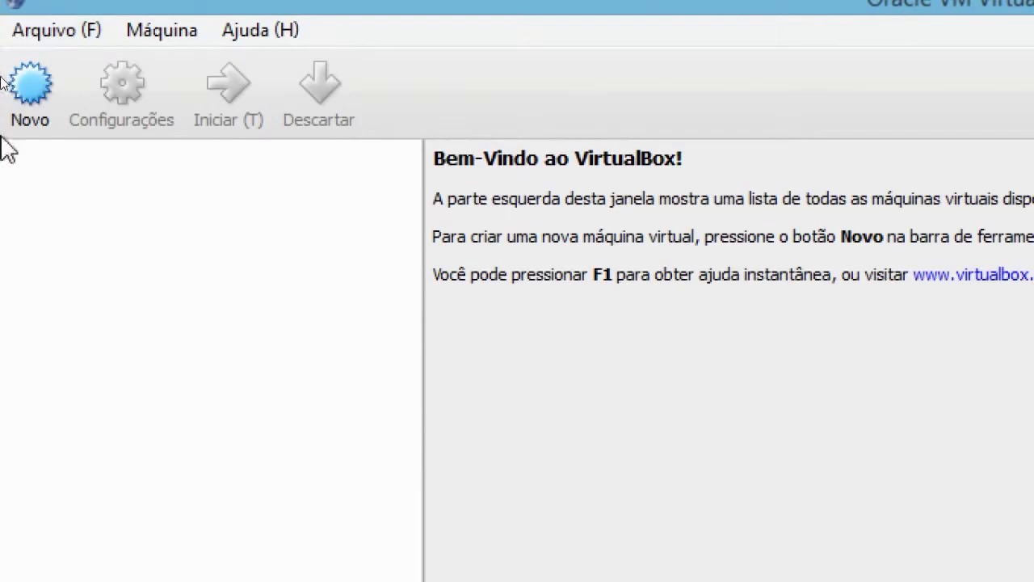
pyautogui.click(32, 94)
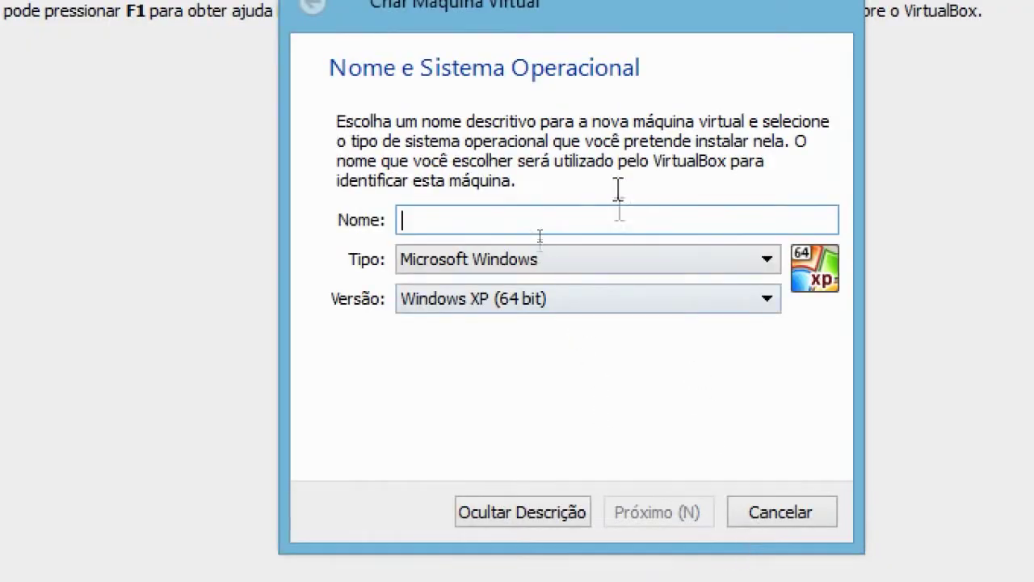
pyautogui.write('Windows')
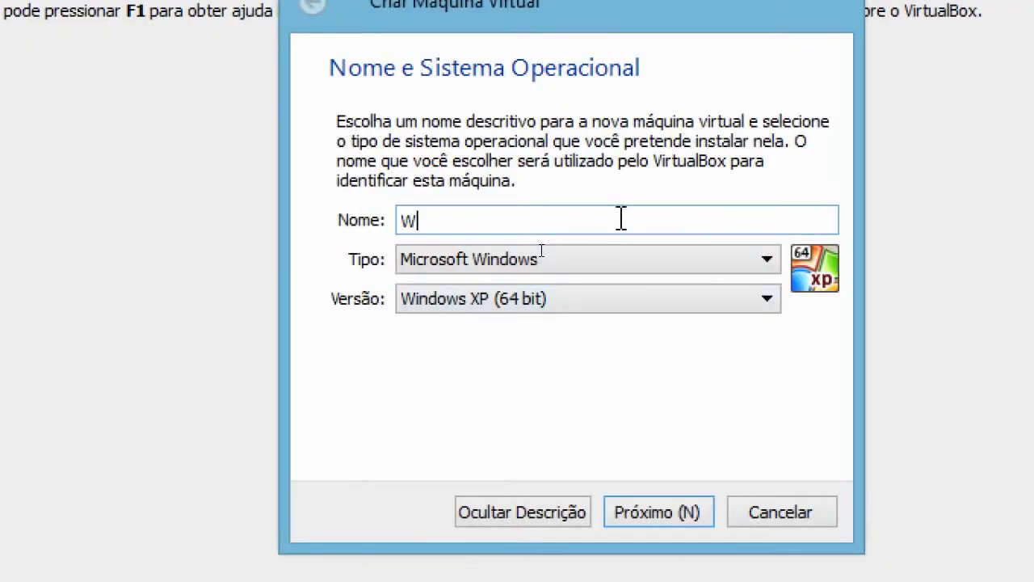
pyautogui.write(' 8')
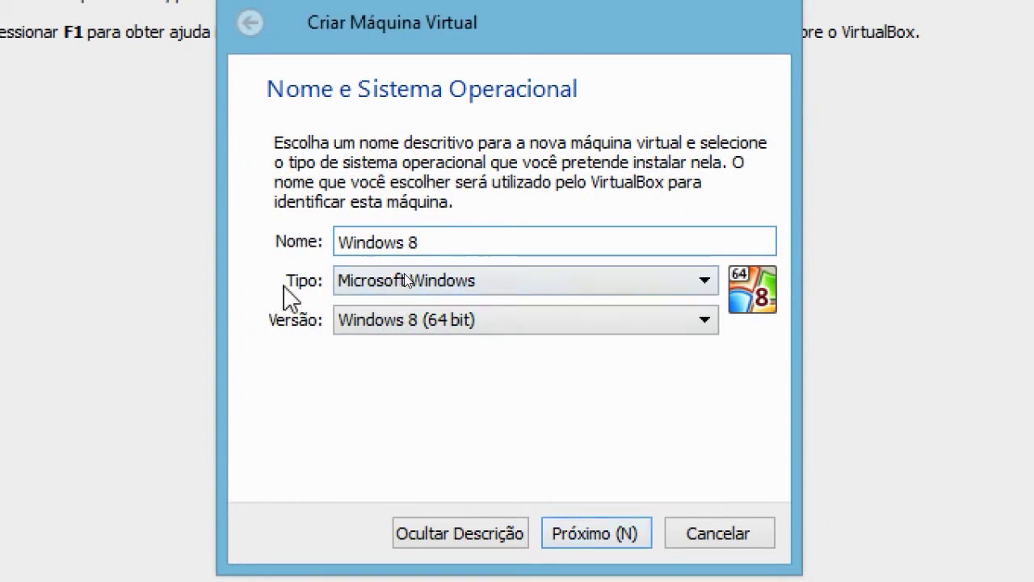
pyautogui.click(616, 274)
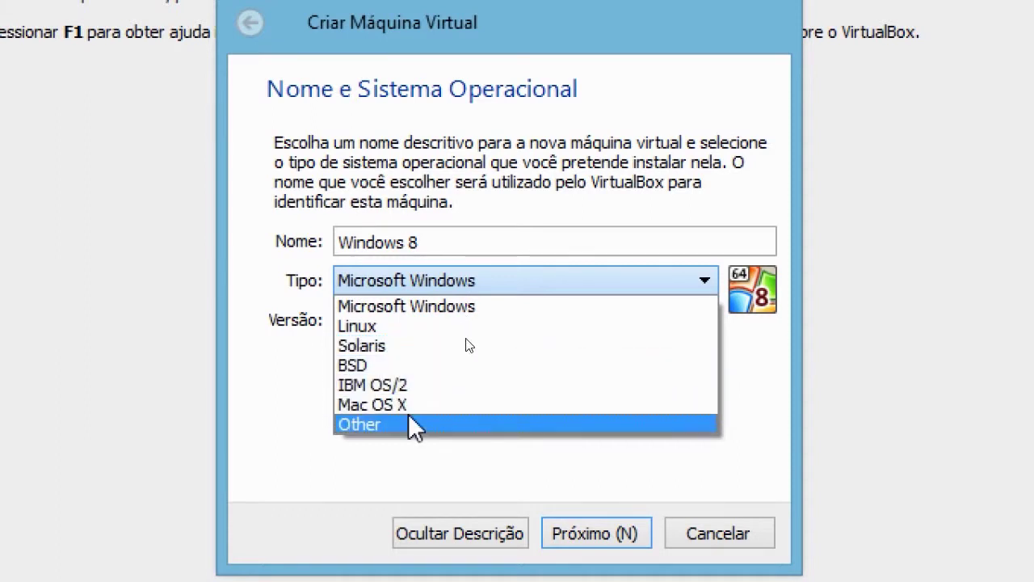
pyautogui.click(265, 369)
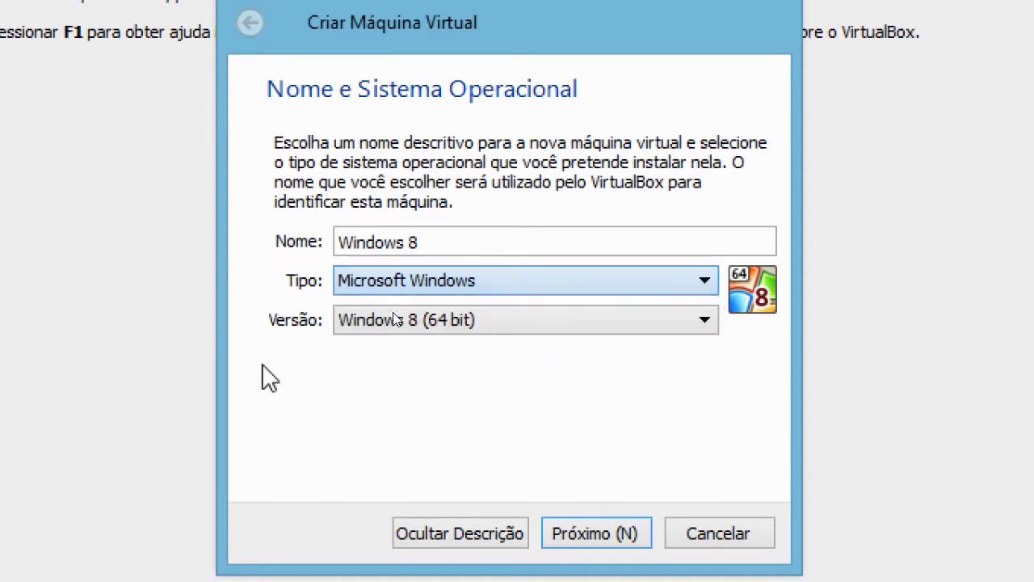
pyautogui.click(611, 277)
pyautogui.click(613, 276)
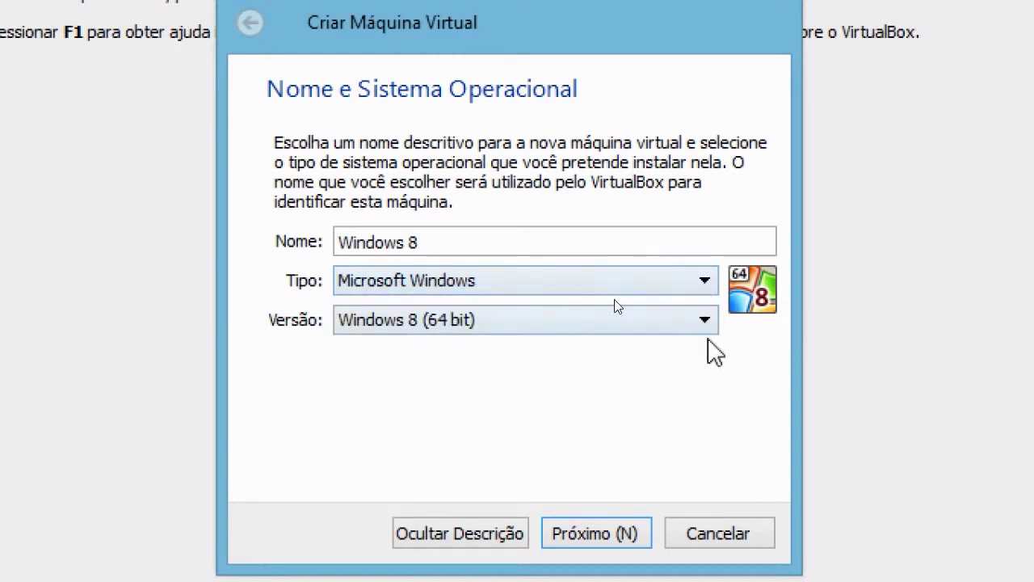
pyautogui.click(706, 322)
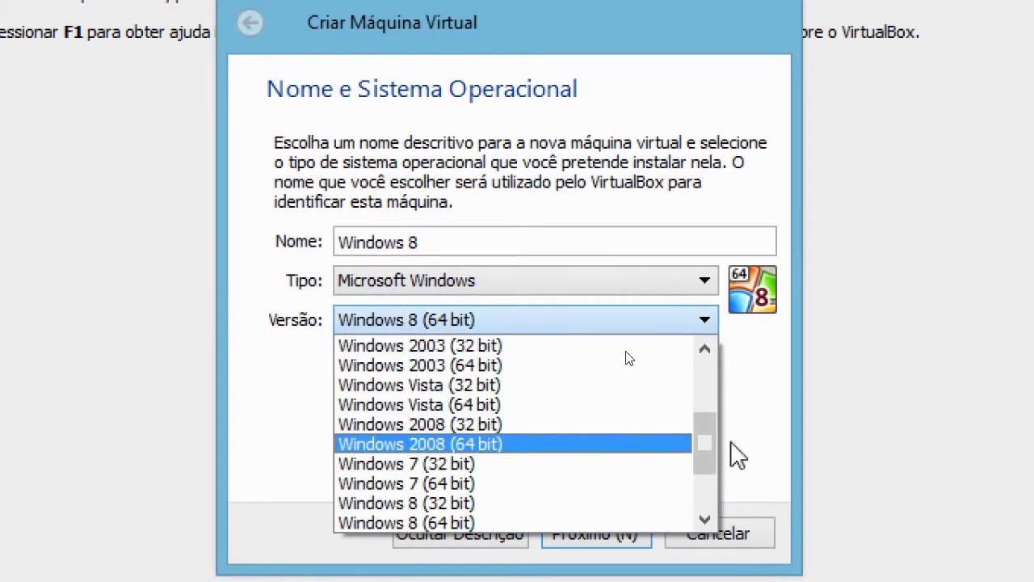
pyautogui.moveTo(704, 455); pyautogui.dragTo(719, 529)
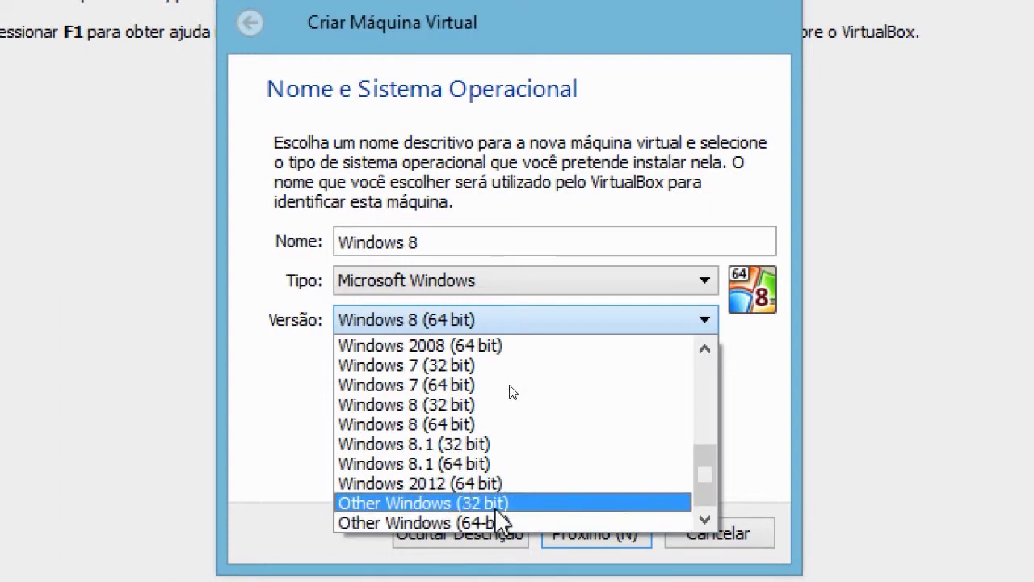
pyautogui.scroll(5, 518, 388)
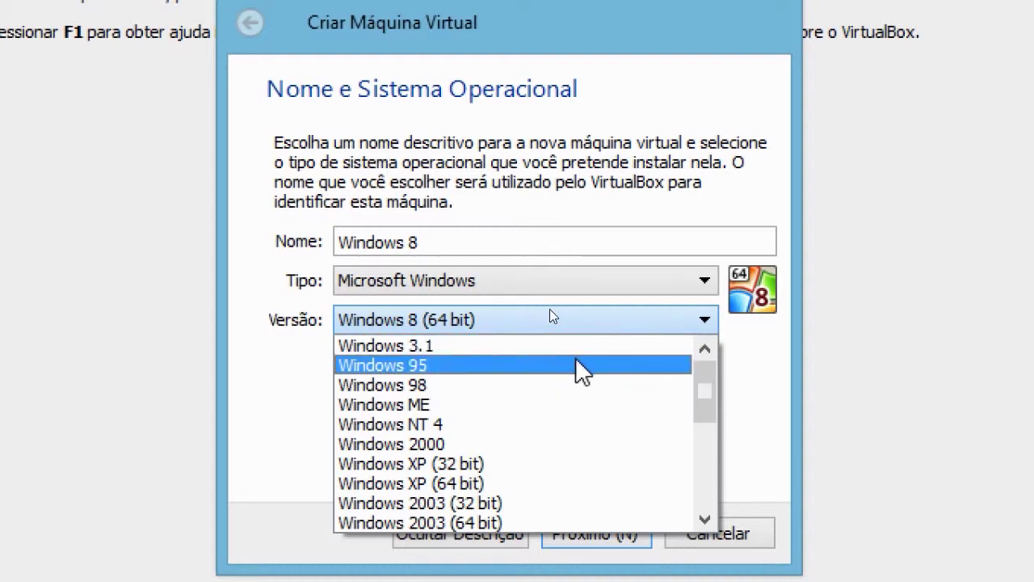
pyautogui.scroll(-3, 570, 404)
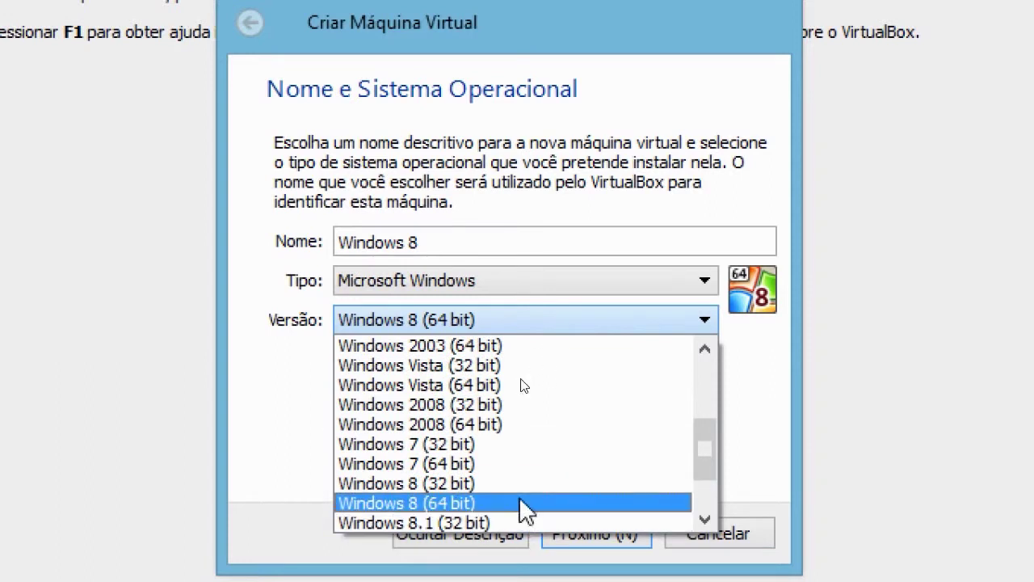
pyautogui.click(526, 504)
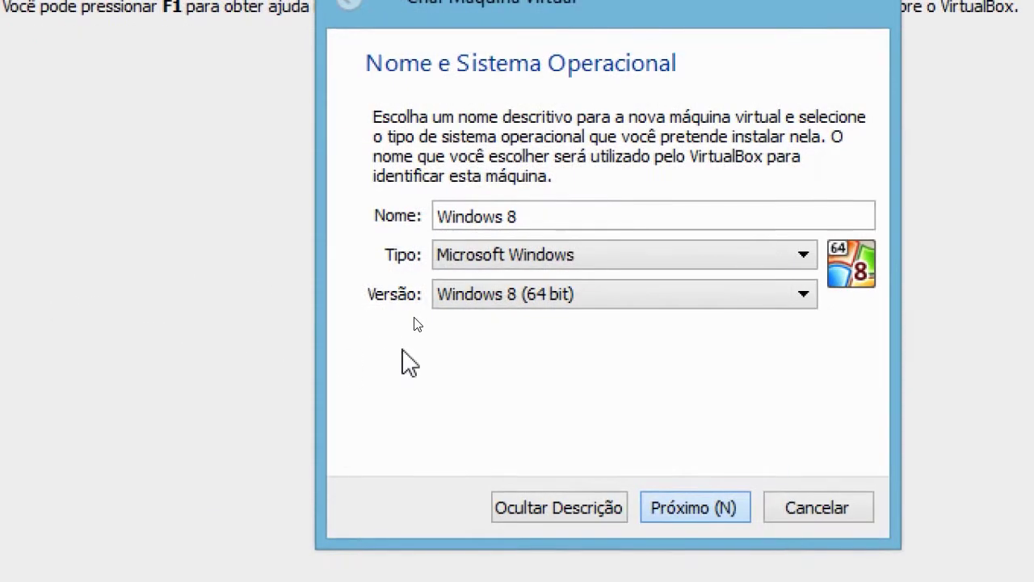
pyautogui.click(707, 508)
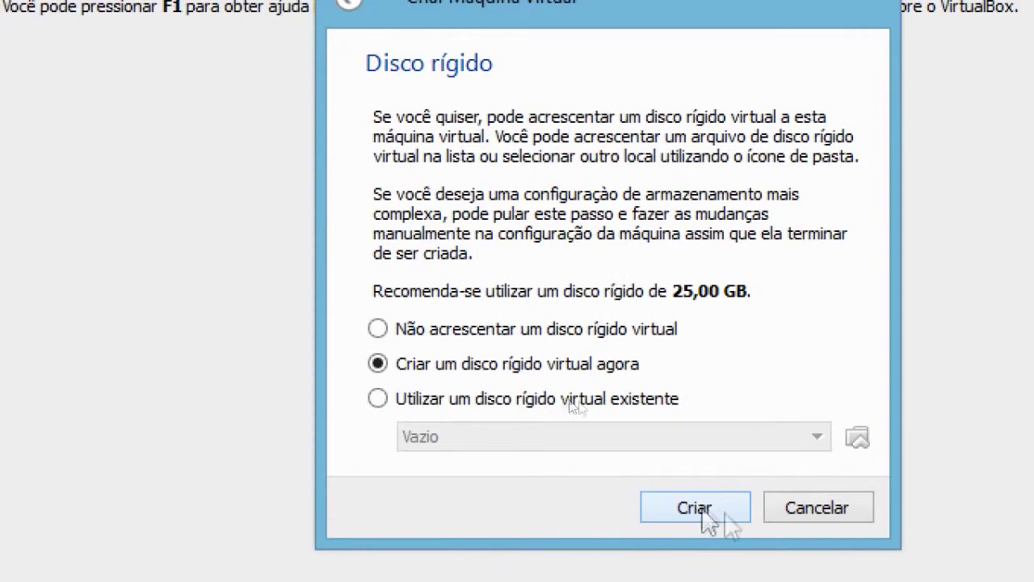
pyautogui.click(844, 517)
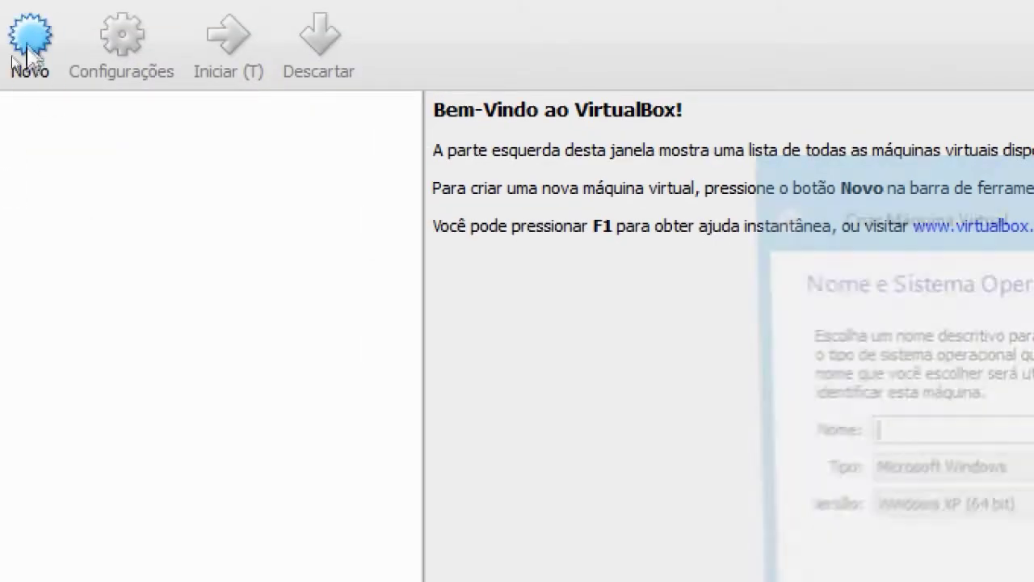
# - Start a new virtual machine named Windows 8 and allocate 3328 MB of memory to it
pyautogui.click(28, 48)
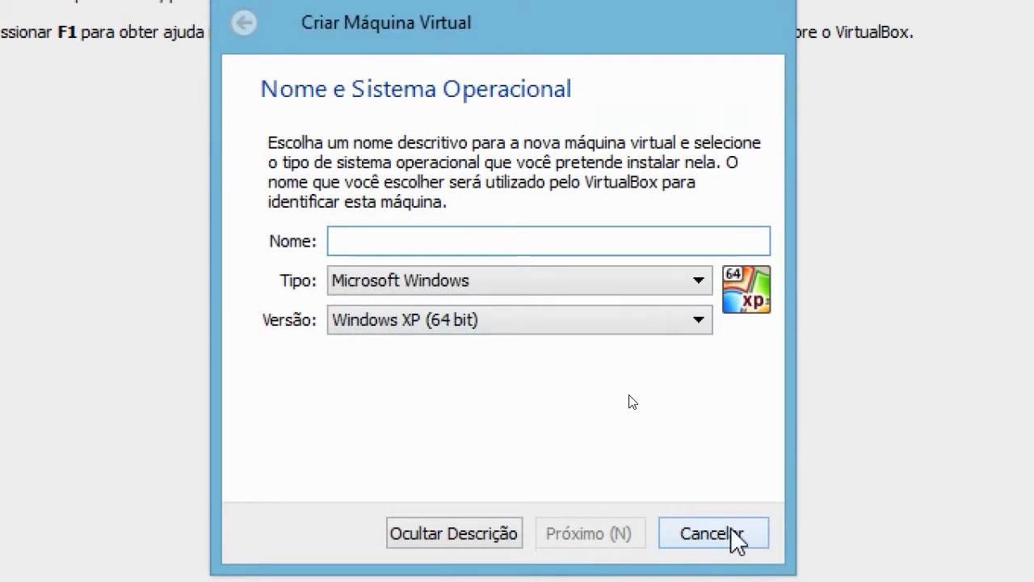
pyautogui.write('Windows 8')
pyautogui.click(590, 533)
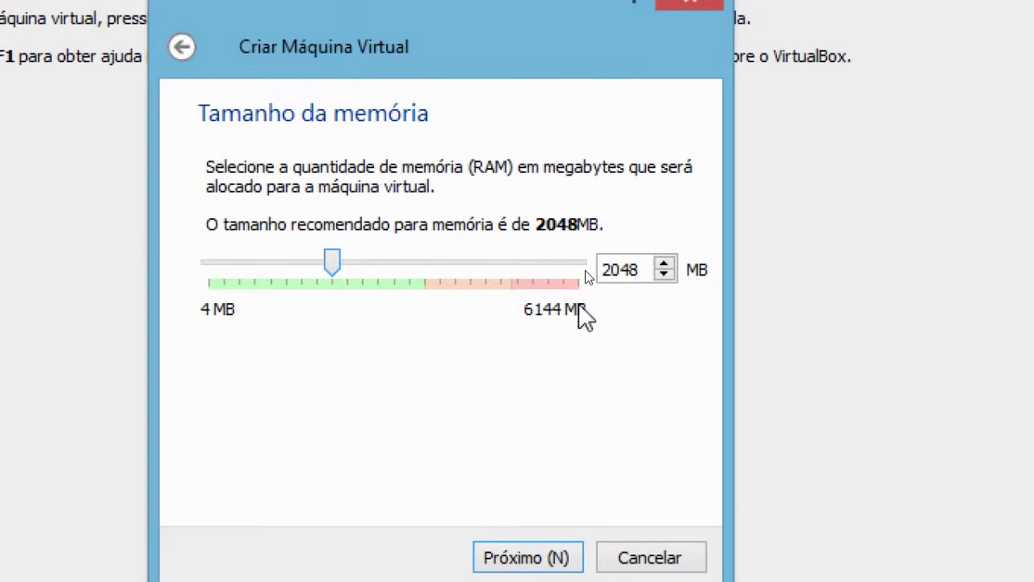
pyautogui.click(420, 272)
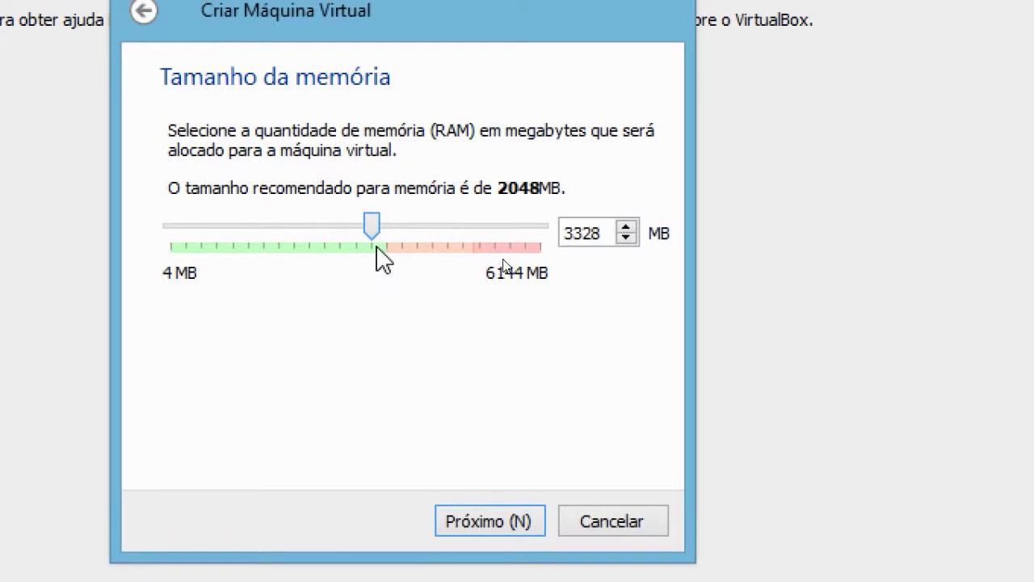
pyautogui.click(485, 524)
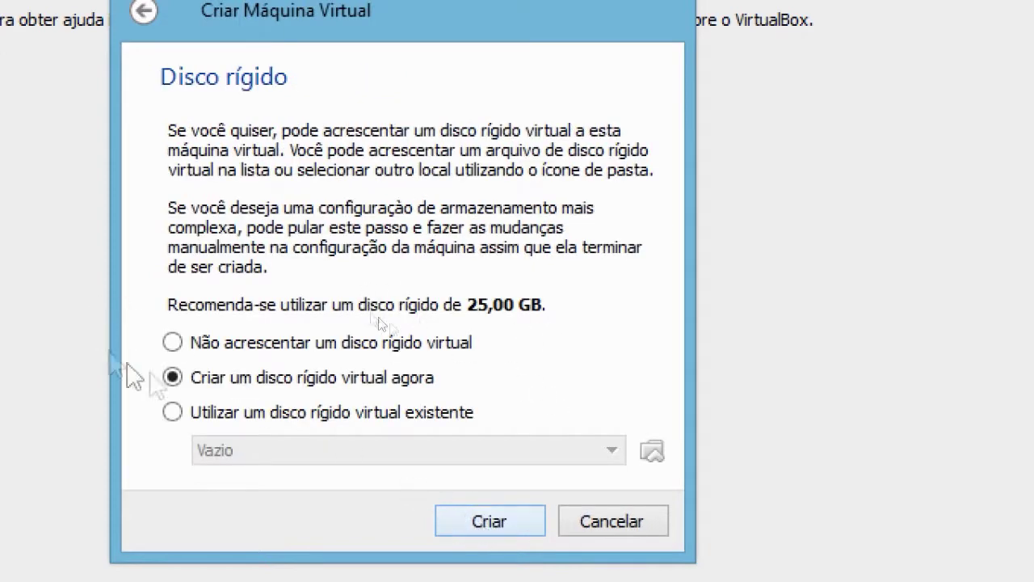
# - Create a new dynamically allocated VDI virtual hard disk of 500 GB, finishing the virtual machine
pyautogui.click(490, 522)
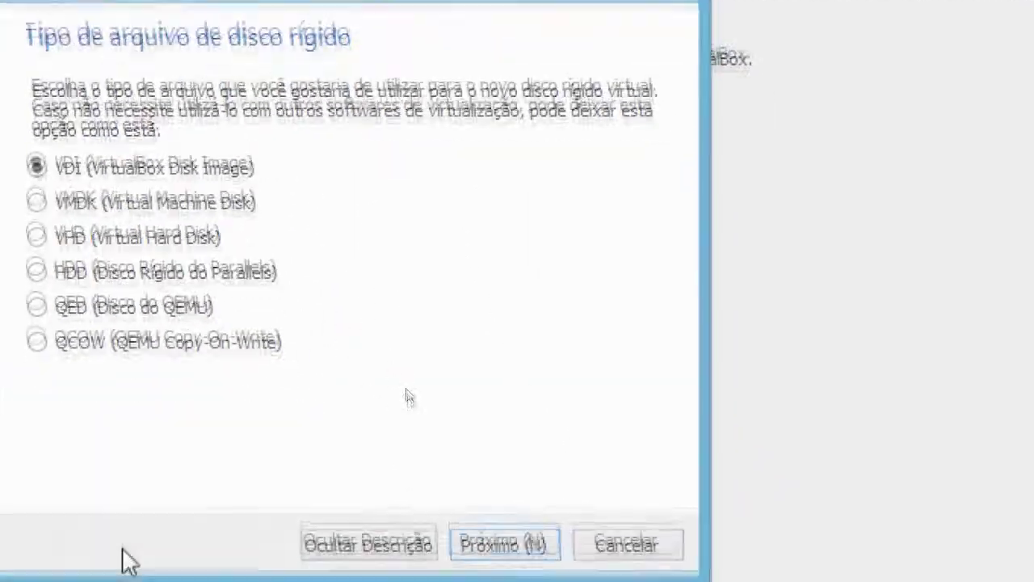
pyautogui.click(540, 581)
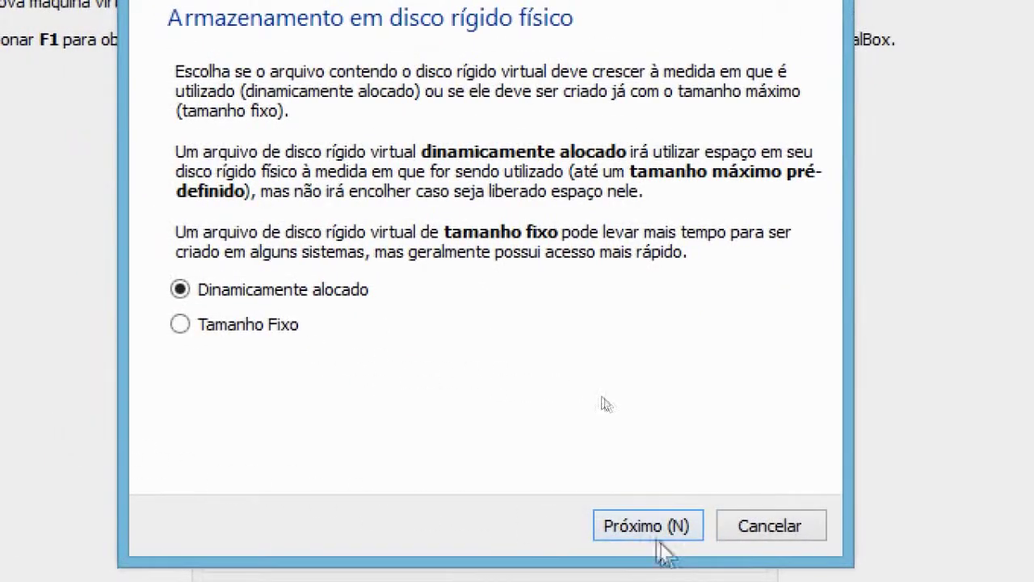
pyautogui.click(674, 531)
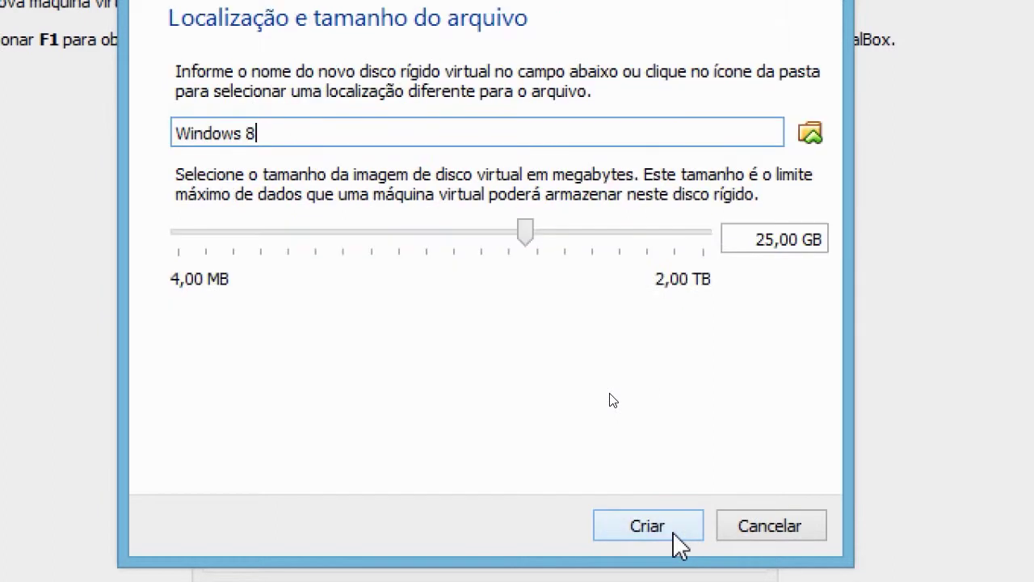
pyautogui.moveTo(776, 239); pyautogui.dragTo(734, 240)
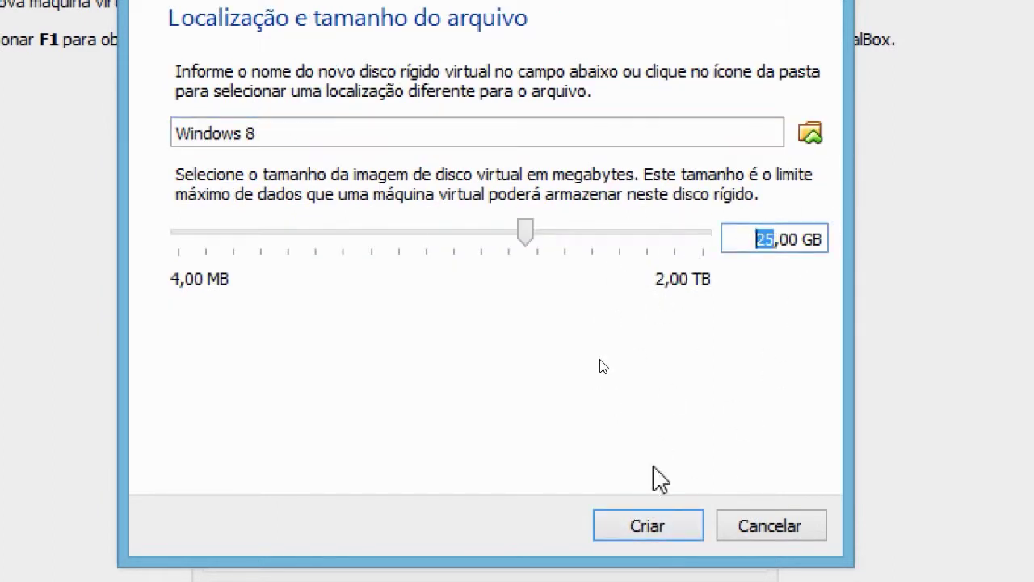
pyautogui.write('500')
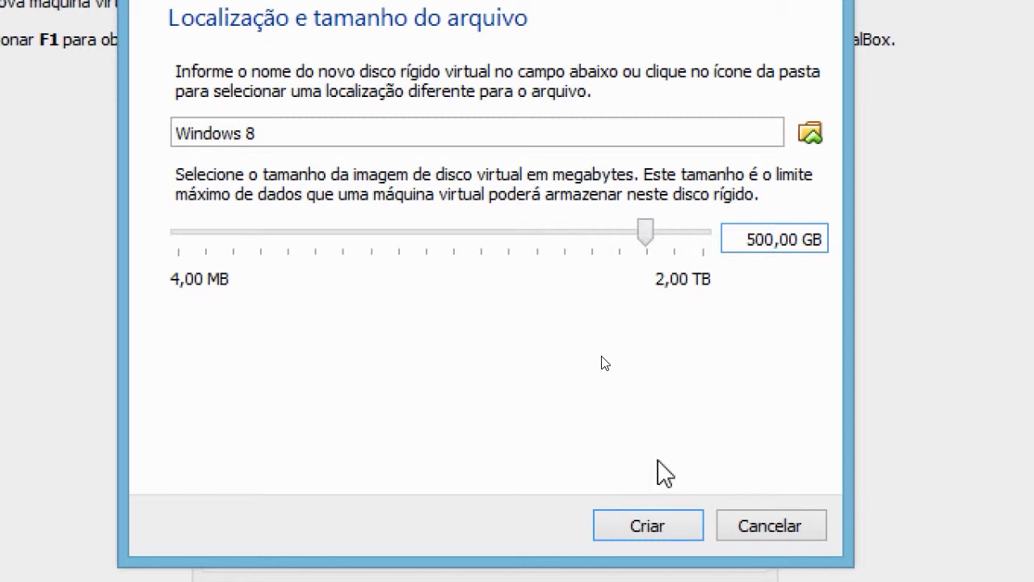
pyautogui.click(623, 534)
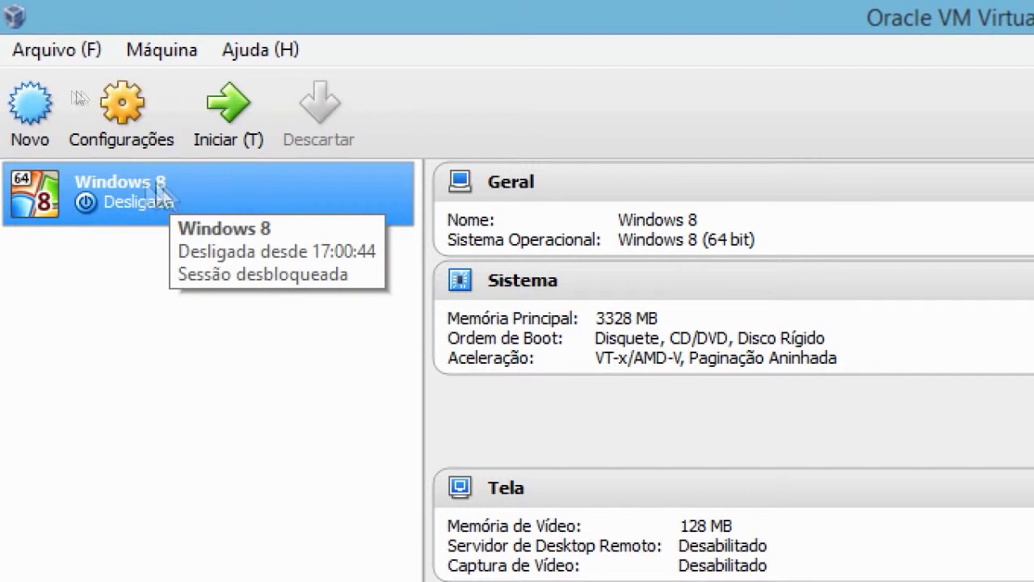
pyautogui.rightClick(119, 190)
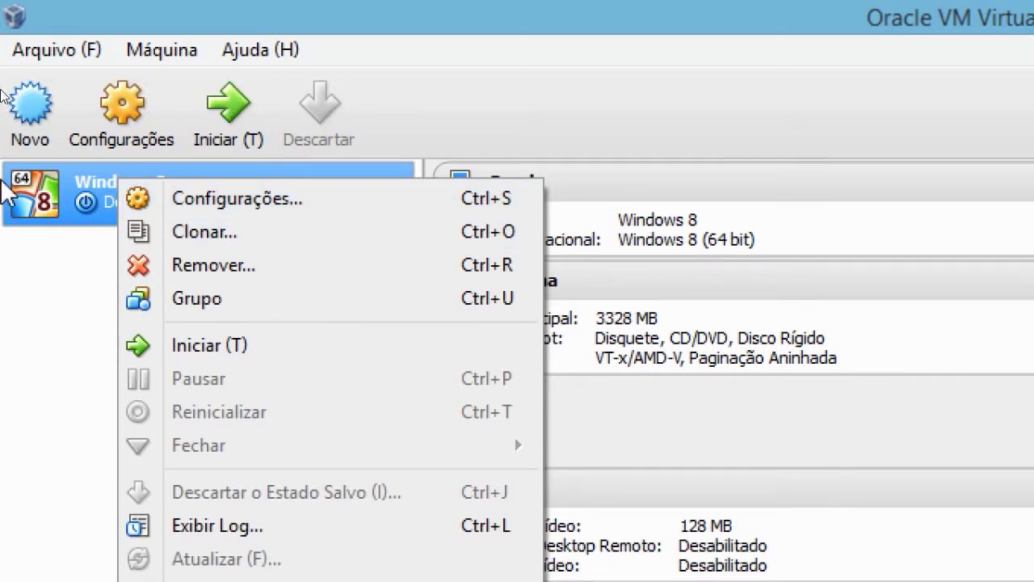
pyautogui.click(233, 11)
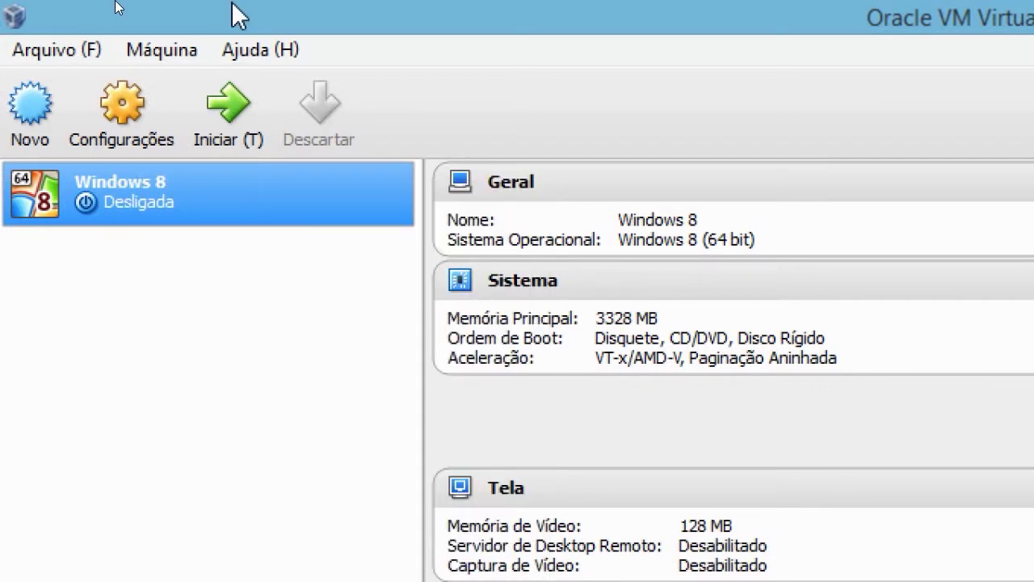
# - Open the Windows 8 machine's settings and review its general basic, advanced and description options
pyautogui.click(105, 130)
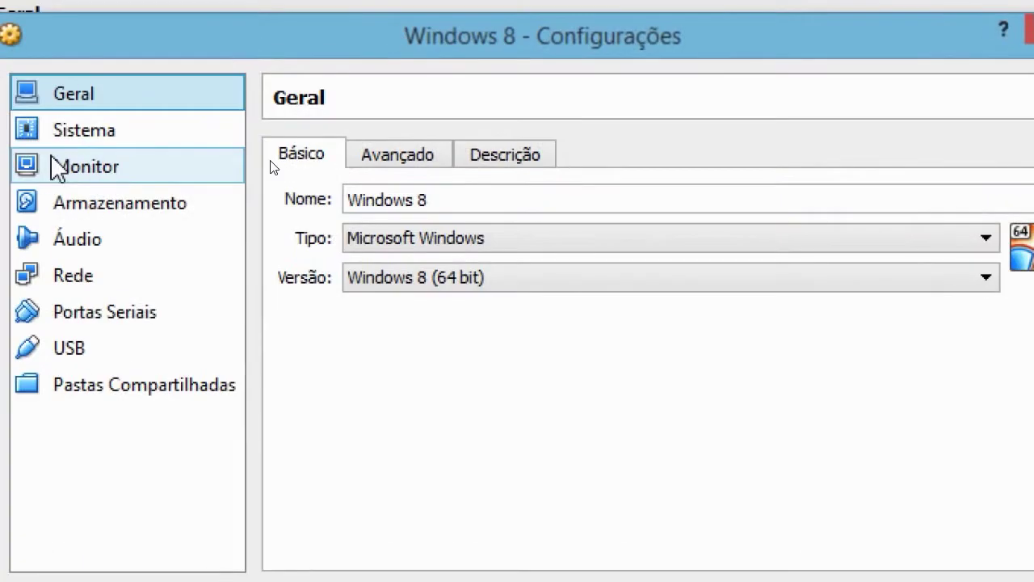
pyautogui.click(415, 155)
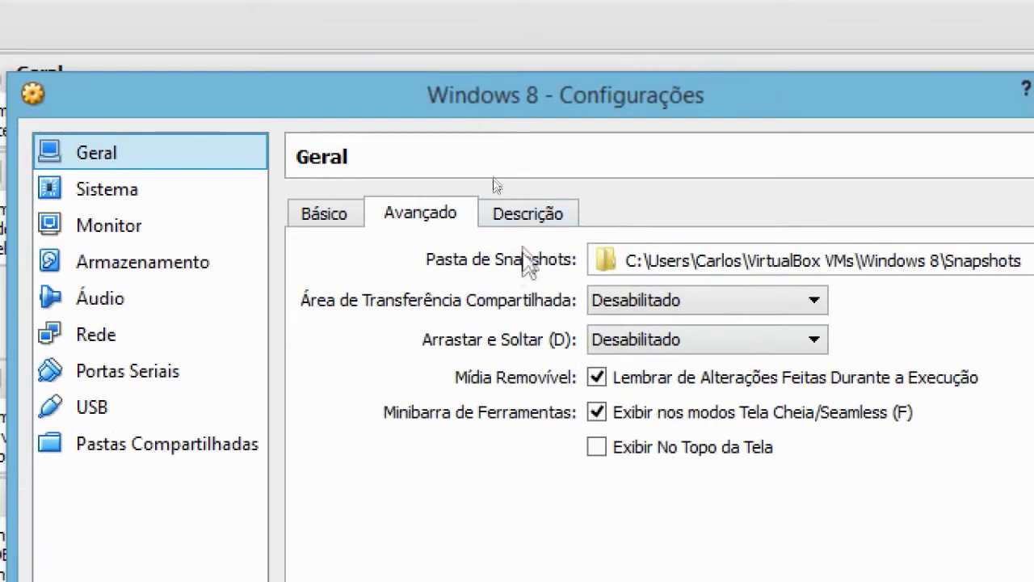
pyautogui.click(528, 217)
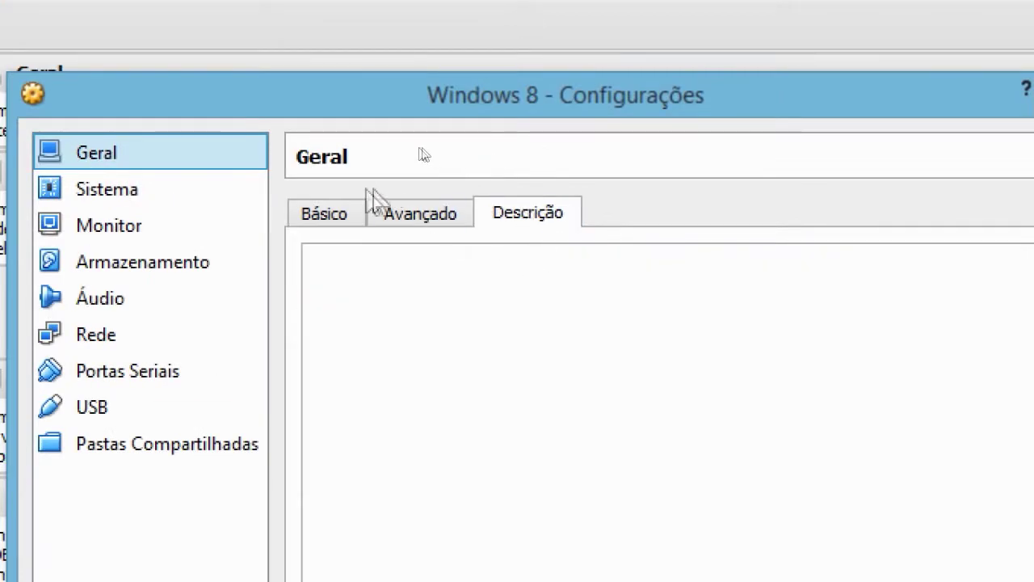
pyautogui.click(309, 215)
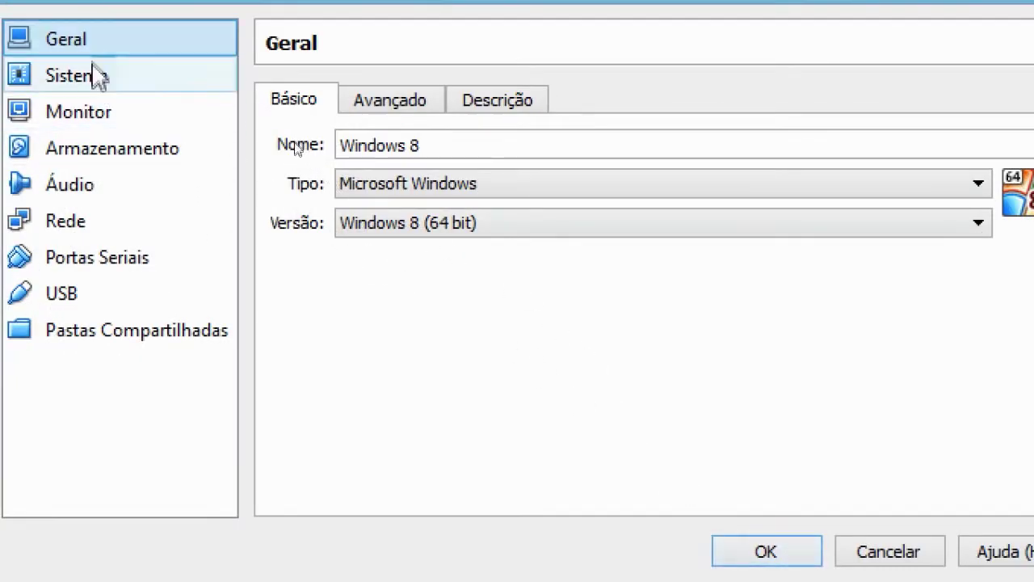
# - Set the machine's pointing device to Mouse PS/2 and make its hardware clock return UTC time
pyautogui.click(95, 76)
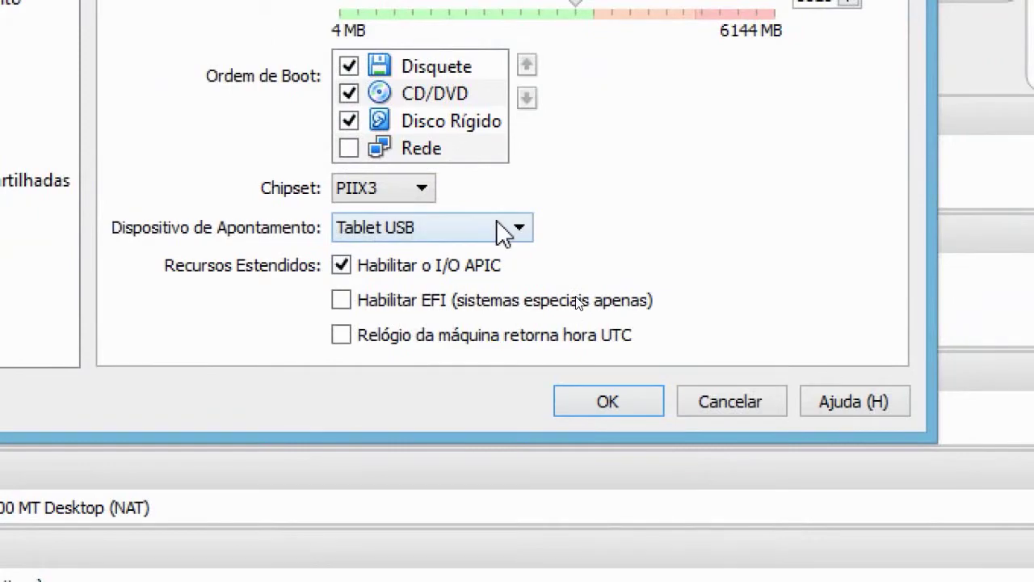
pyautogui.click(639, 380)
pyautogui.click(455, 254)
pyautogui.click(341, 335)
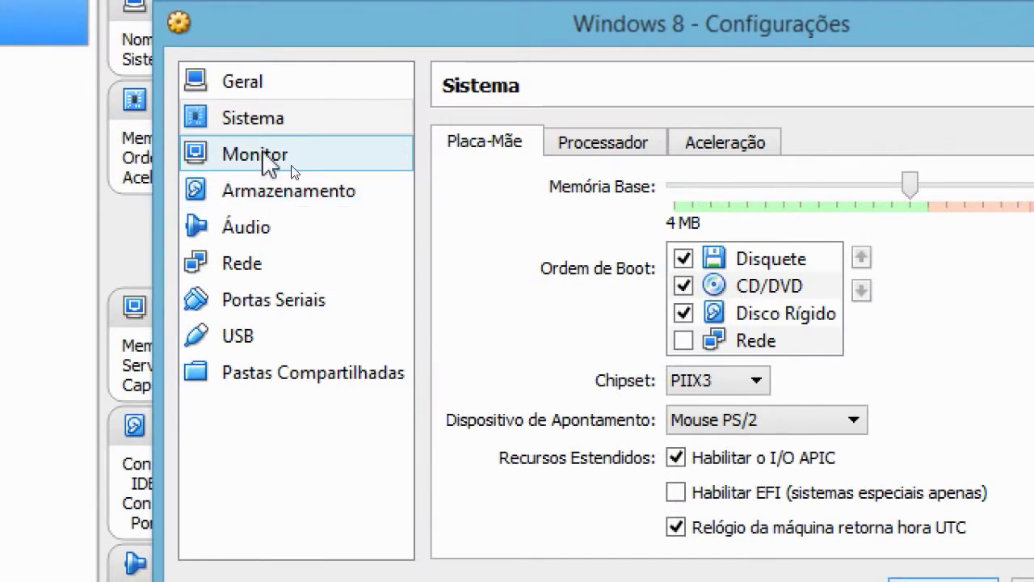
# - Enable 3D acceleration for the virtual machine's video
pyautogui.click(56, 148)
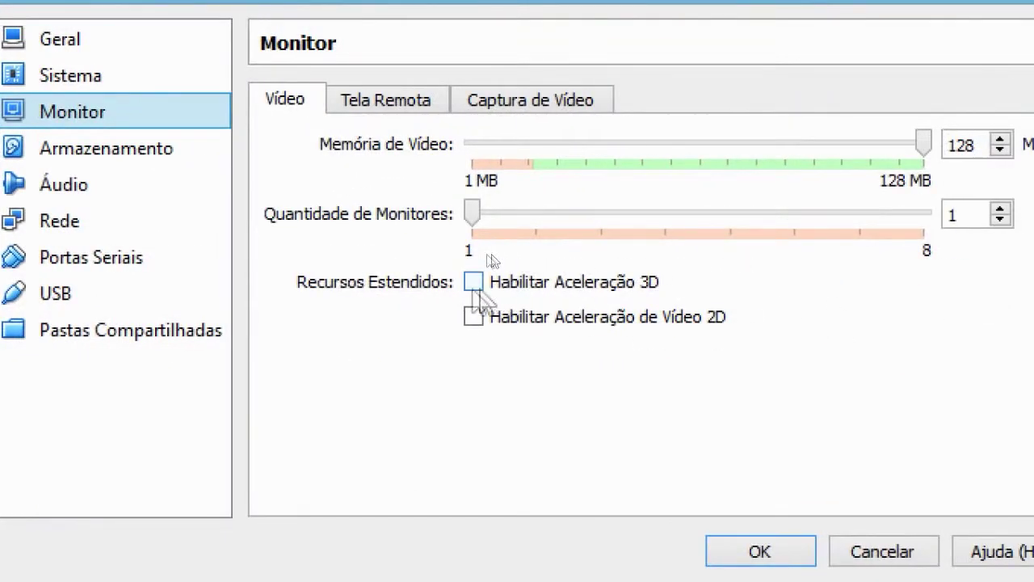
pyautogui.click(473, 282)
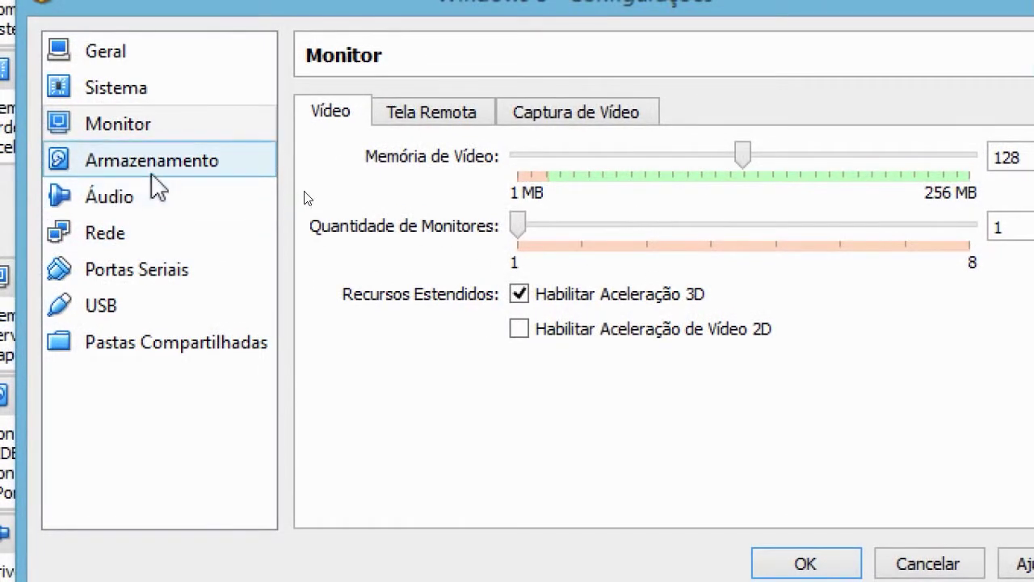
# - Load the Win_8_Enterprise_by_HBN ISO into the machine's empty IDE CD/DVD drive and save the settings
pyautogui.click(121, 238)
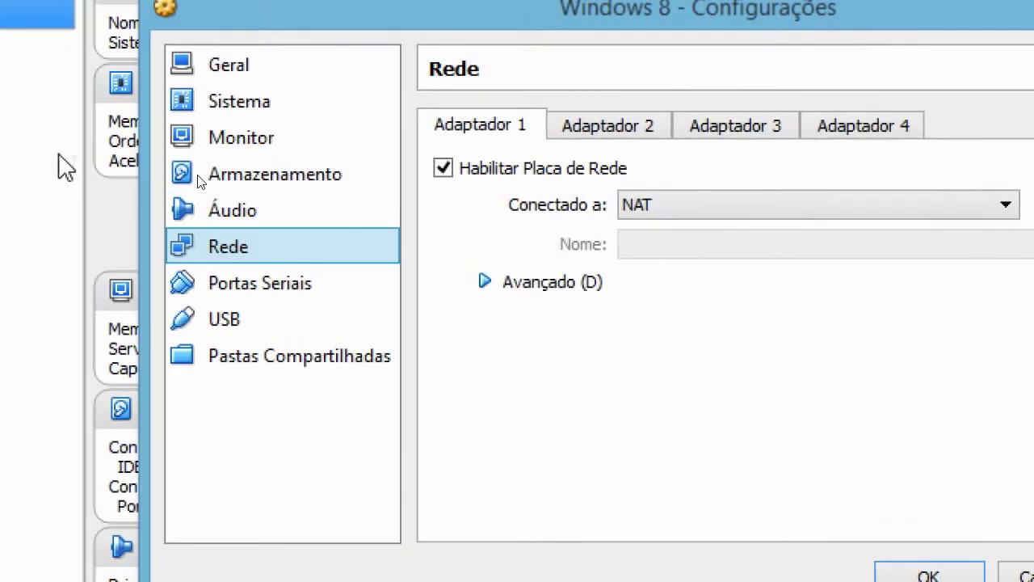
pyautogui.click(255, 207)
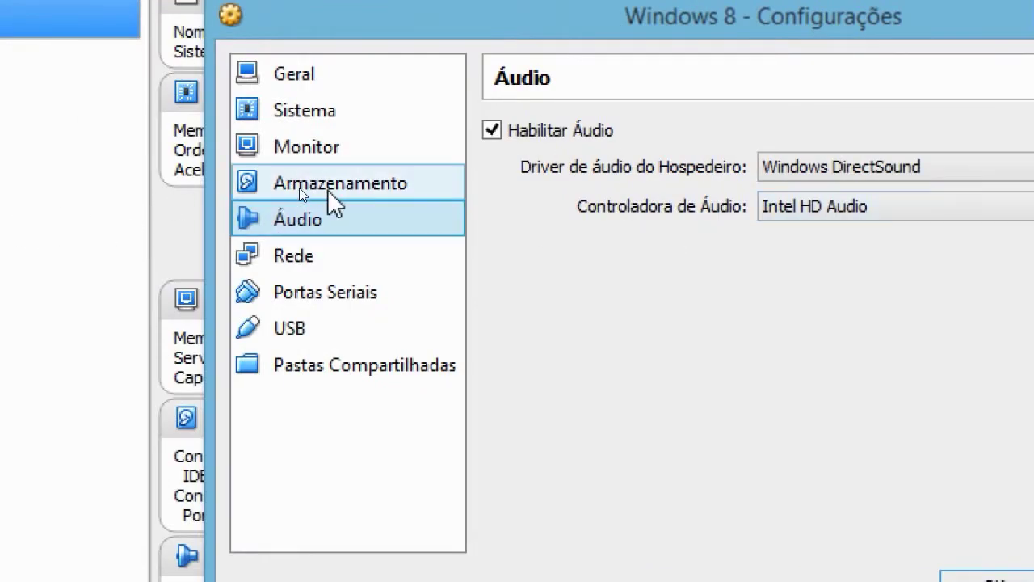
pyautogui.click(89, 155)
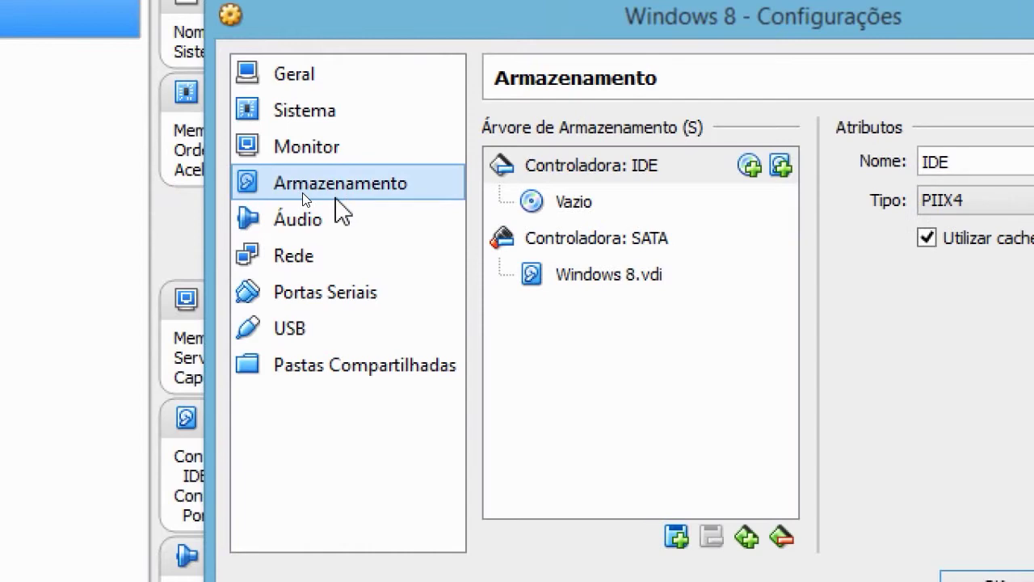
pyautogui.click(569, 212)
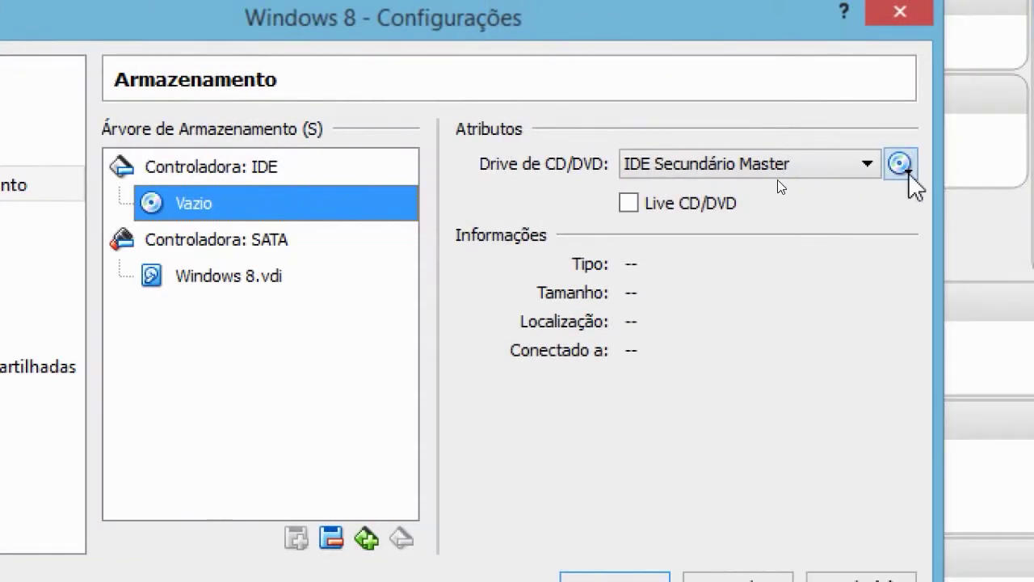
pyautogui.click(904, 166)
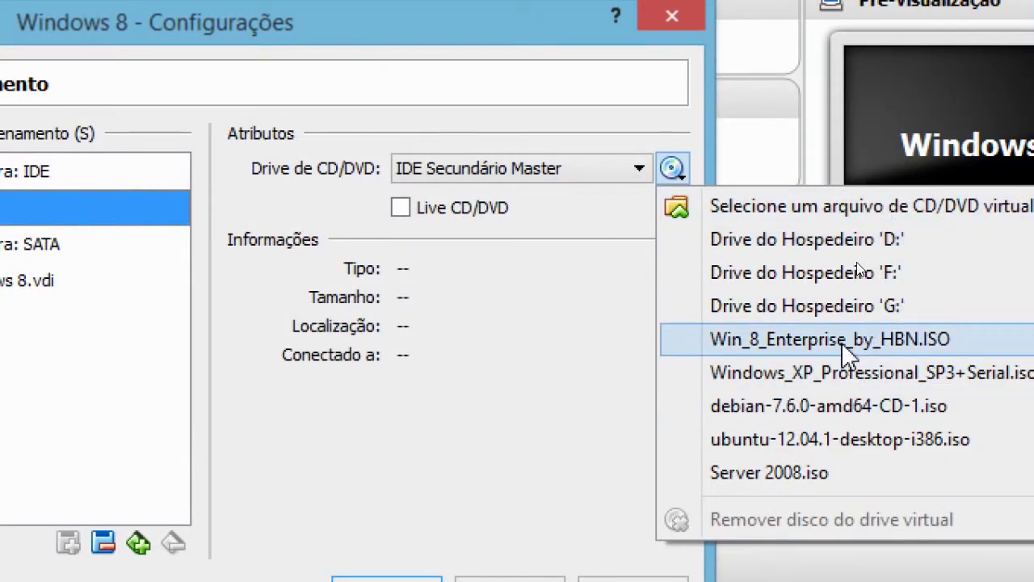
pyautogui.click(818, 198)
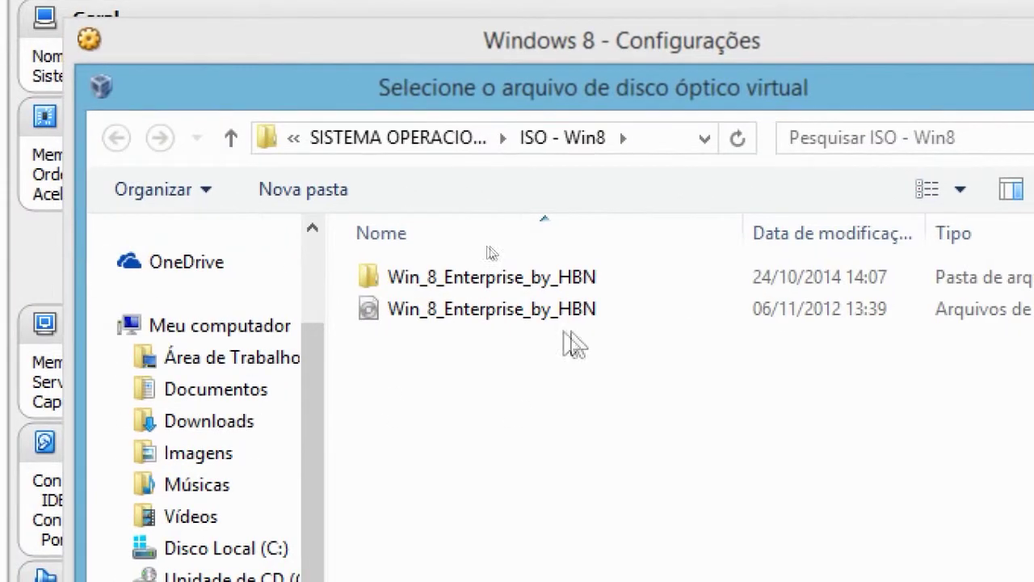
pyautogui.click(518, 315)
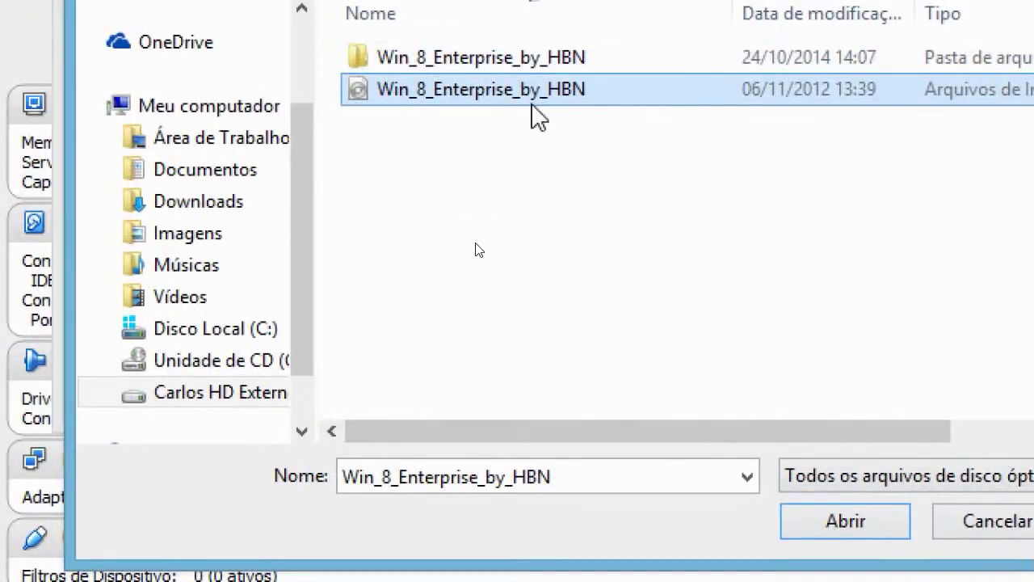
pyautogui.click(828, 531)
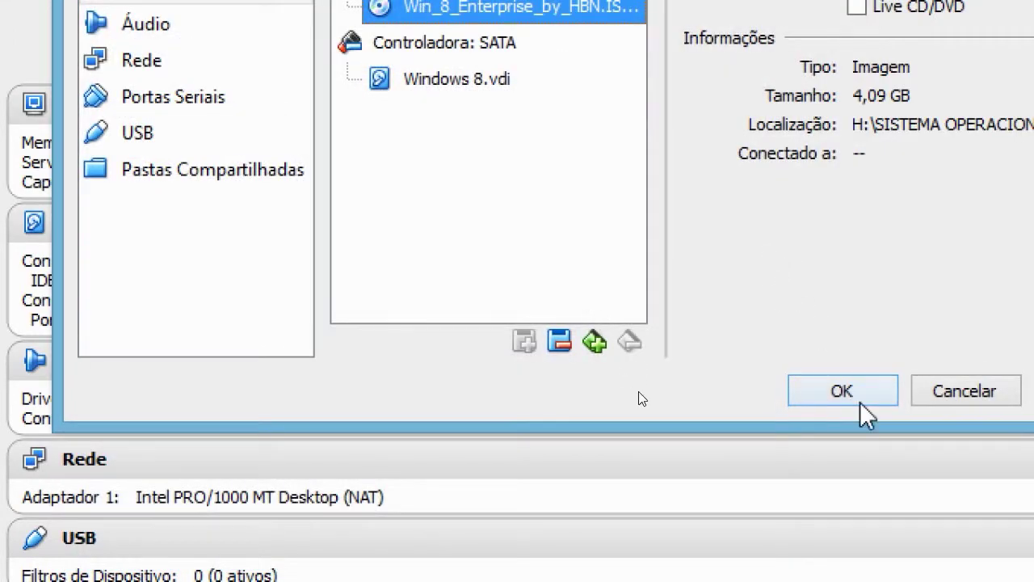
pyautogui.click(857, 400)
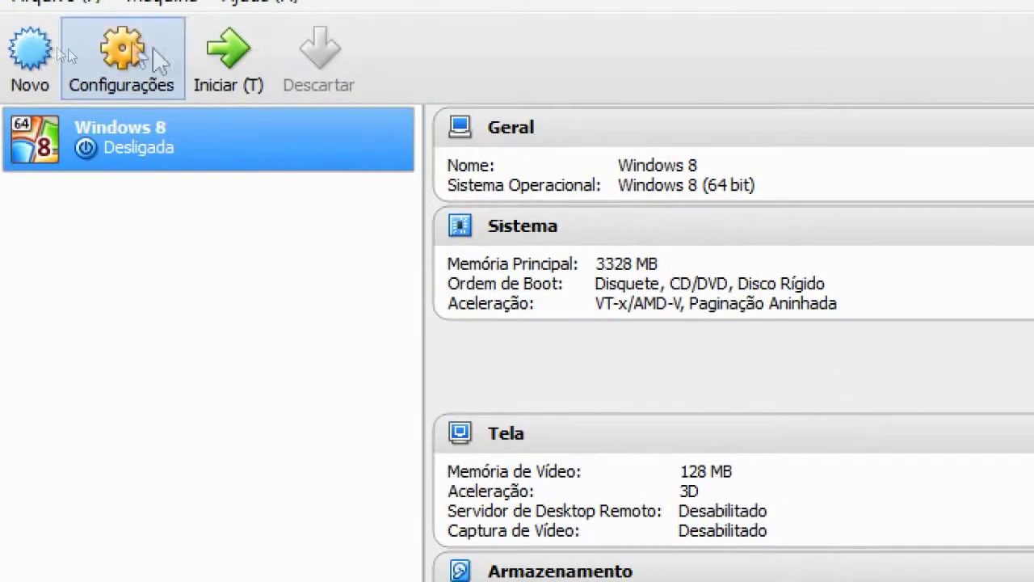
# - Start the Windows 8 virtual machine, maximize its window and dismiss the keyboard-capture and mouse-integration notices
pyautogui.click(236, 55)
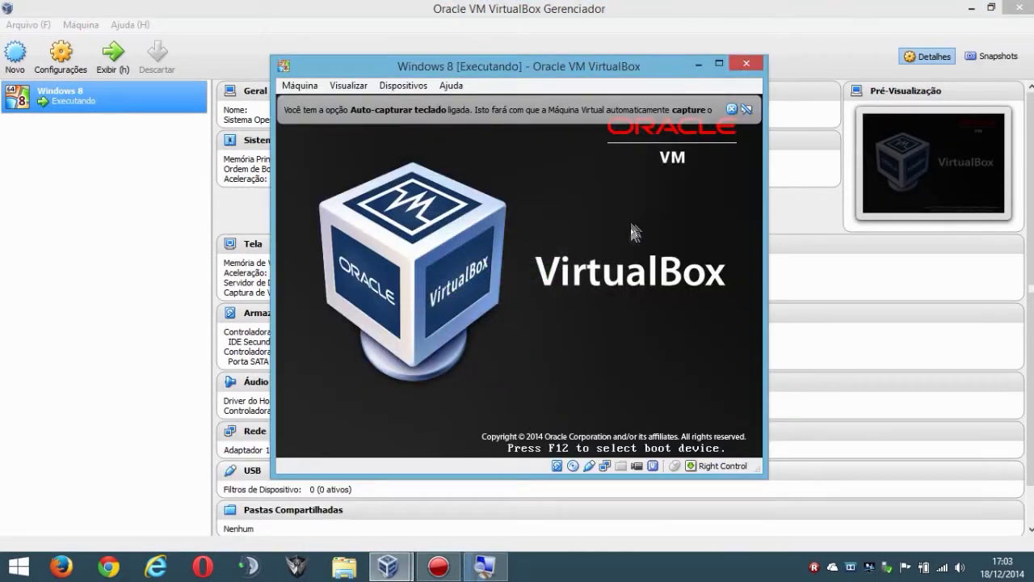
pyautogui.click(732, 109)
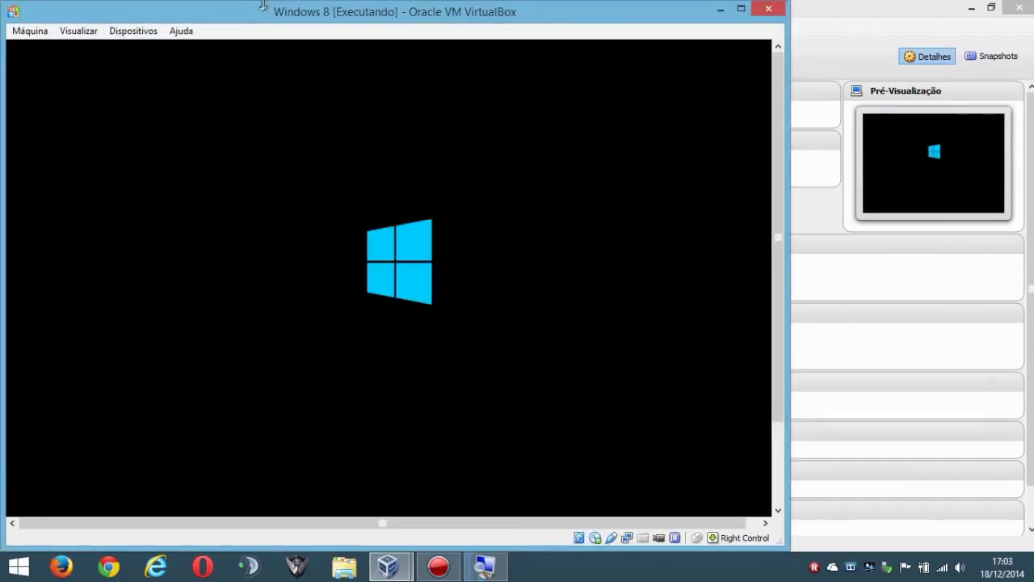
pyautogui.doubleClick(261, 15)
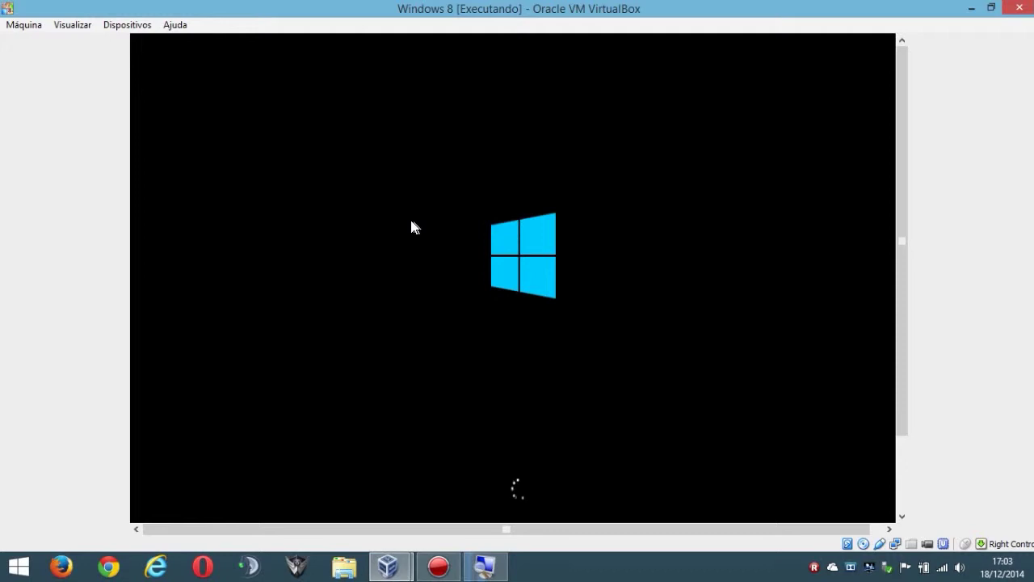
pyautogui.moveTo(906, 370); pyautogui.dragTo(905, 427)
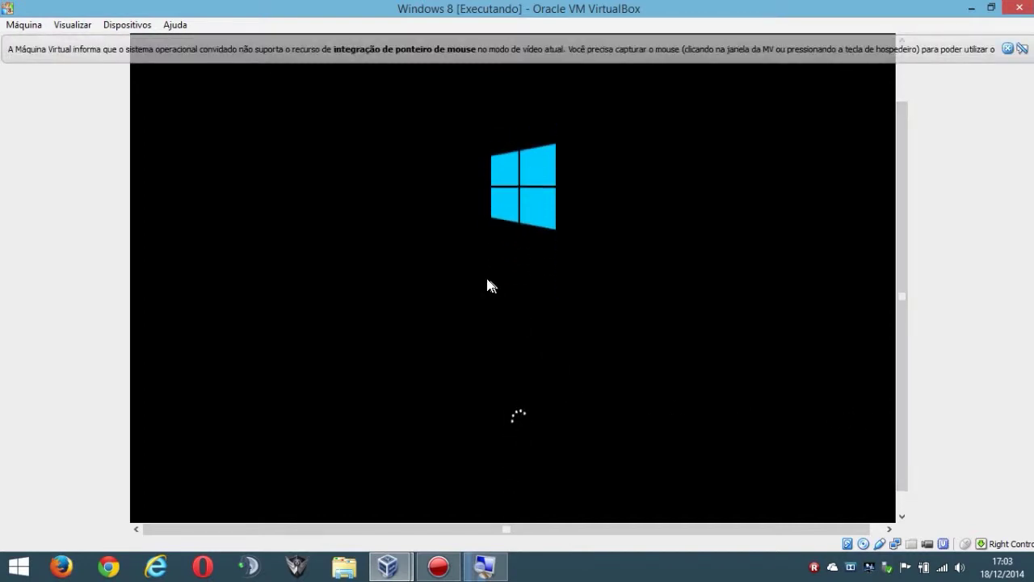
pyautogui.click(1008, 49)
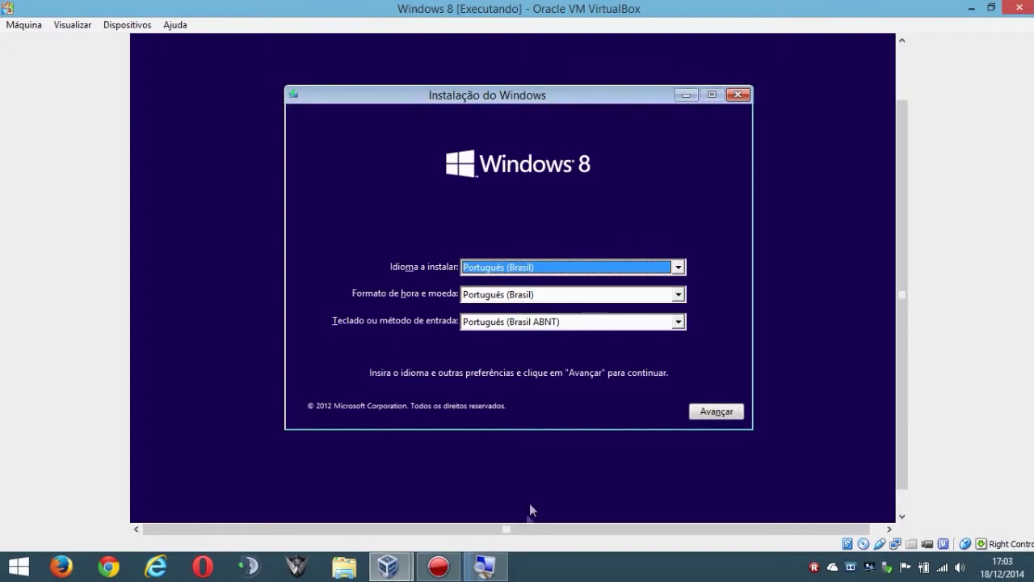
# - Set the installer's keyboard layout to Português (Brasil ABNT2) and proceed past the language preferences
pyautogui.click(668, 572)
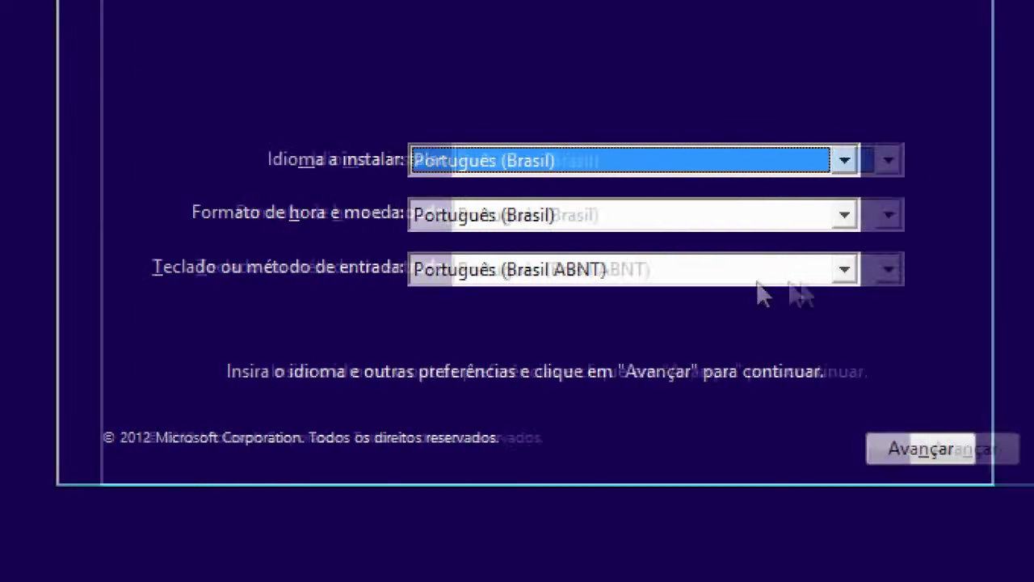
pyautogui.click(903, 270)
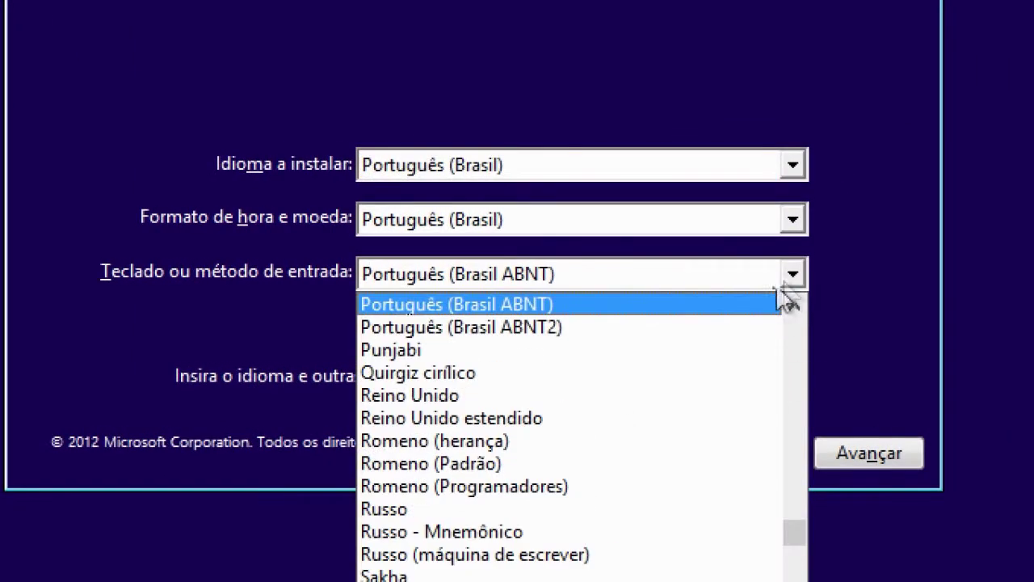
pyautogui.click(734, 325)
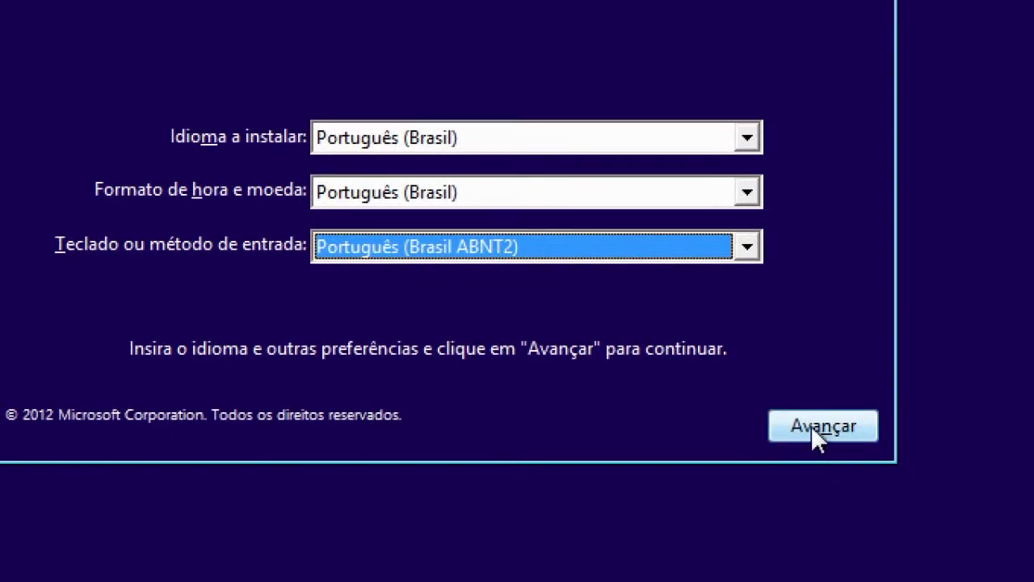
pyautogui.click(812, 429)
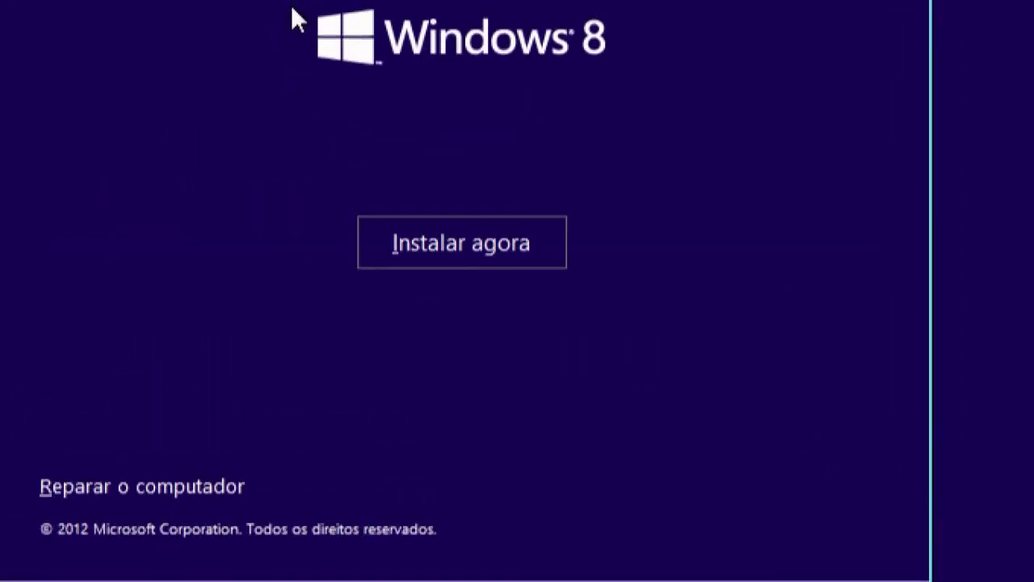
# - Begin the Windows installation and choose the x64 edition of Windows 8 Enterprise
pyautogui.click(467, 263)
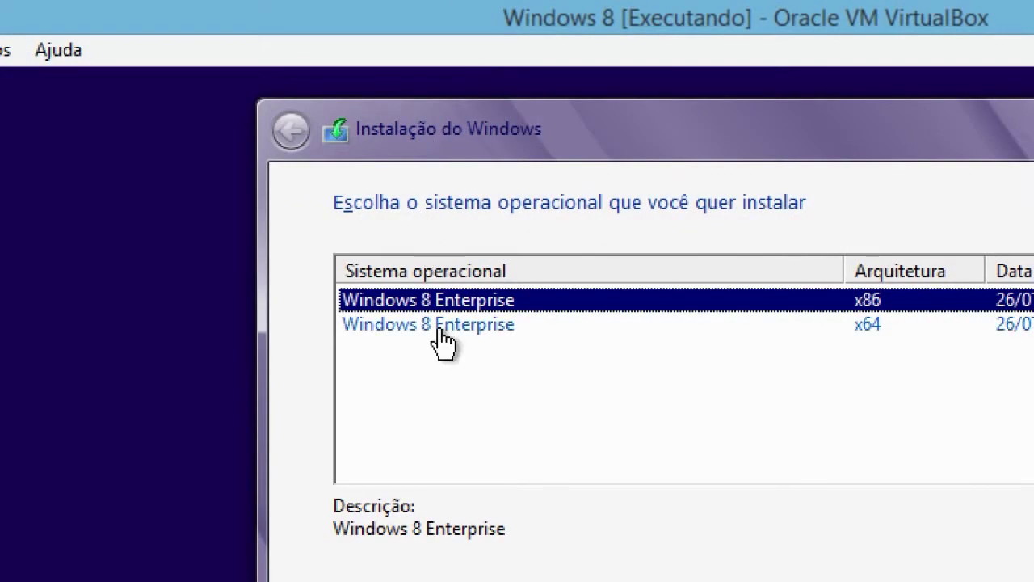
pyautogui.click(441, 328)
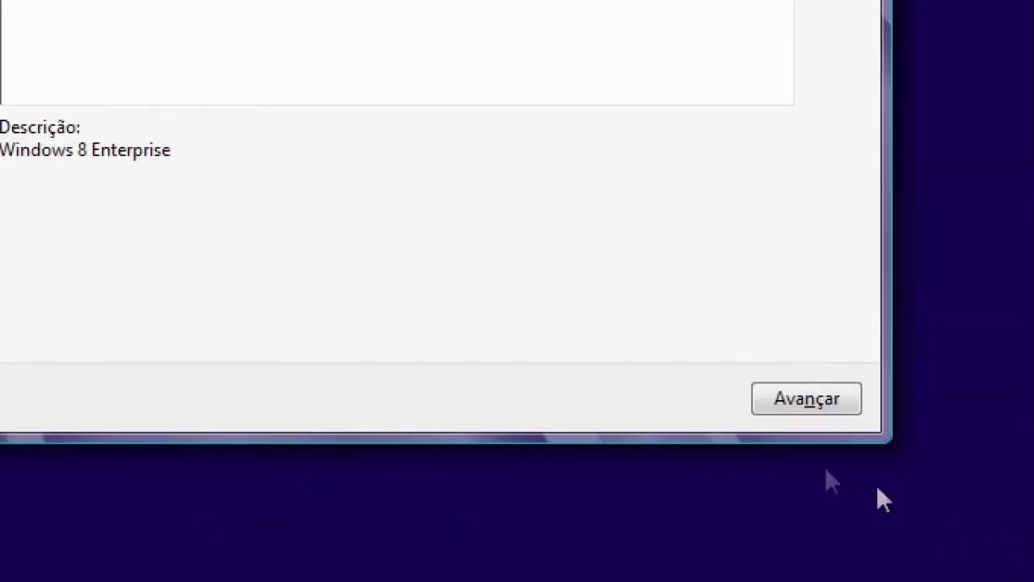
pyautogui.click(802, 408)
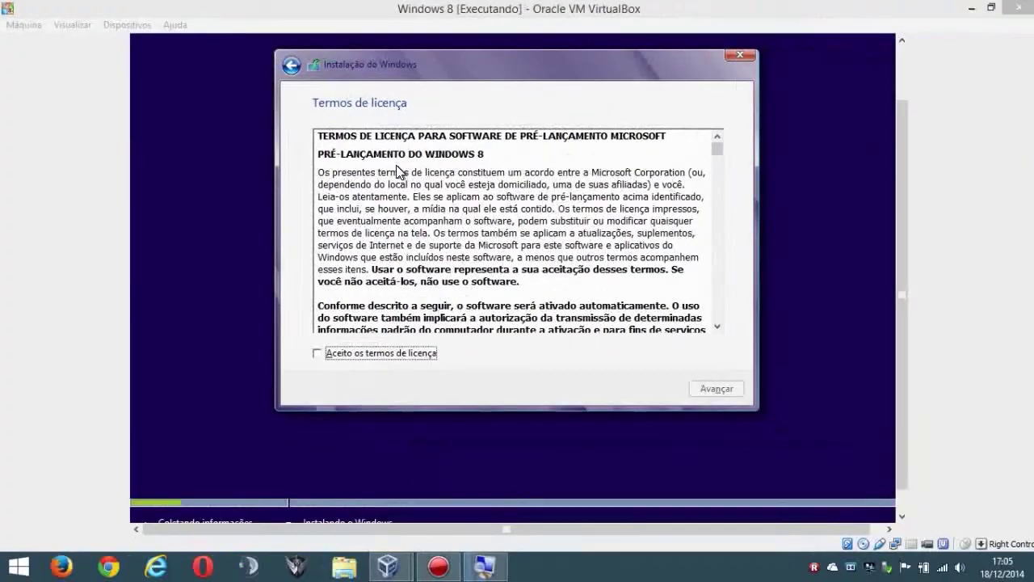
# - Accept the Windows 8 licence terms and continue to the installation type choice
pyautogui.click(379, 155)
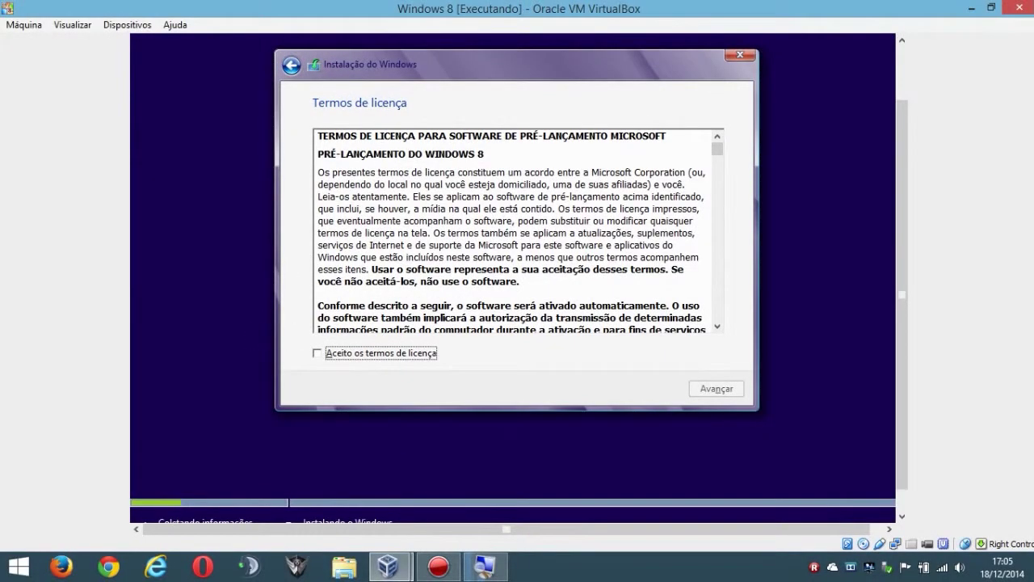
pyautogui.click(430, 356)
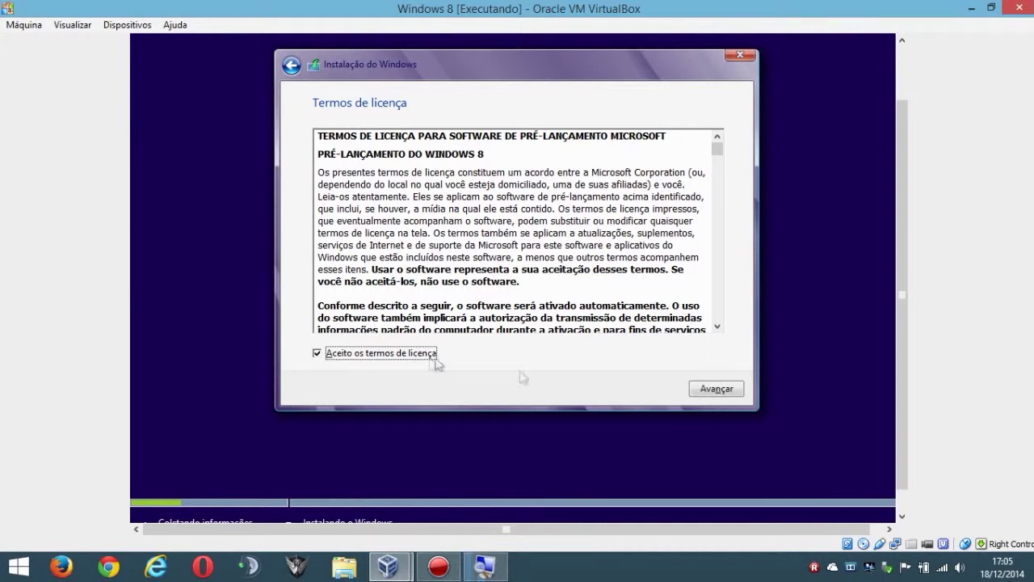
pyautogui.click(693, 394)
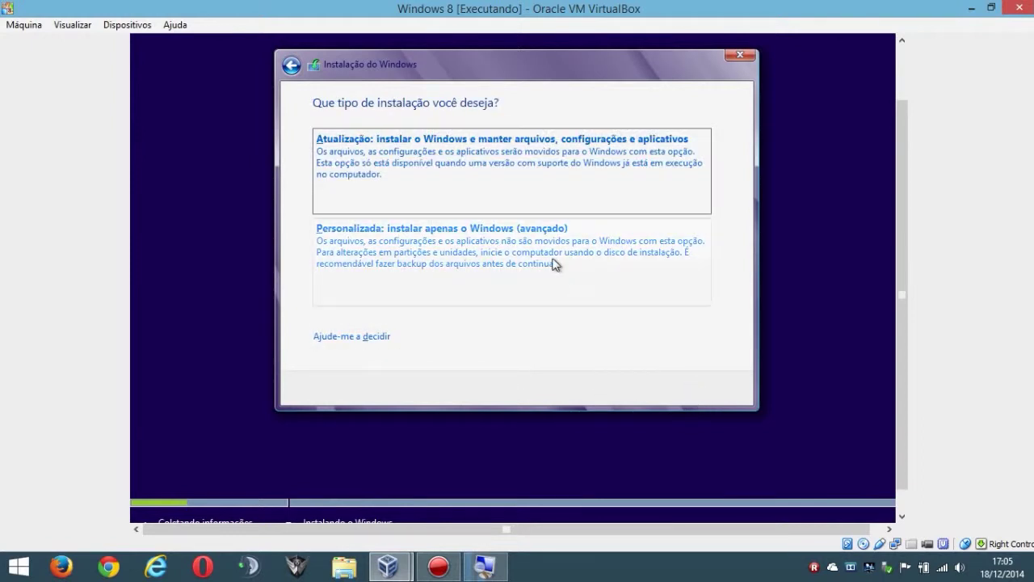
# - Choose the custom installation, show the advanced drive options and install Windows on the unallocated space of drive 0
pyautogui.click(555, 265)
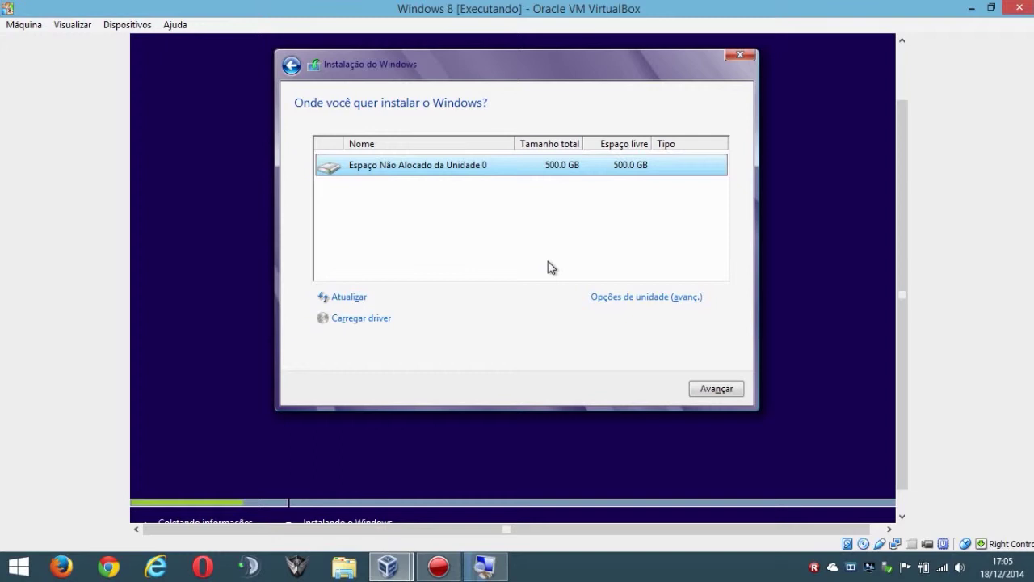
pyautogui.click(685, 303)
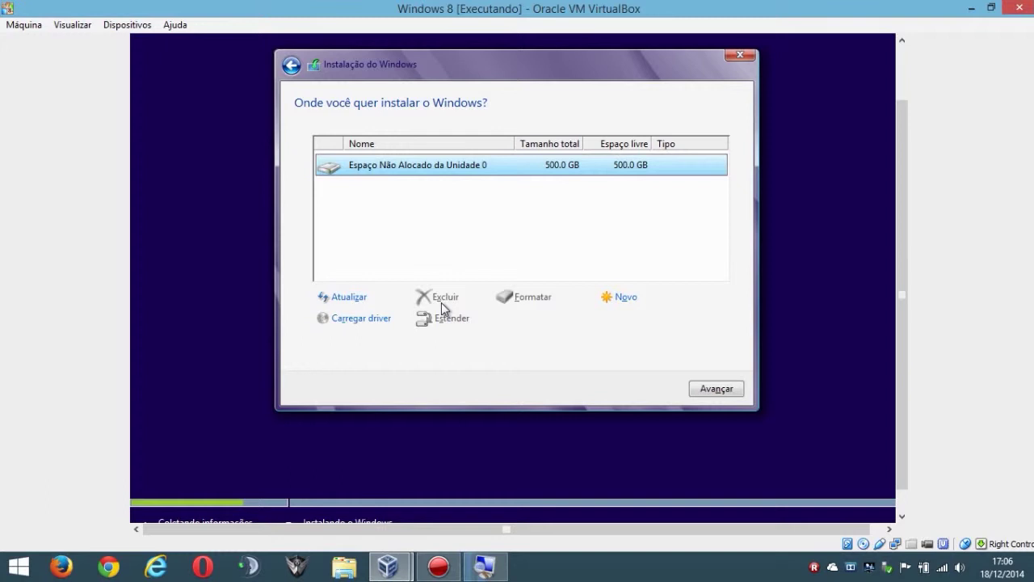
pyautogui.click(719, 389)
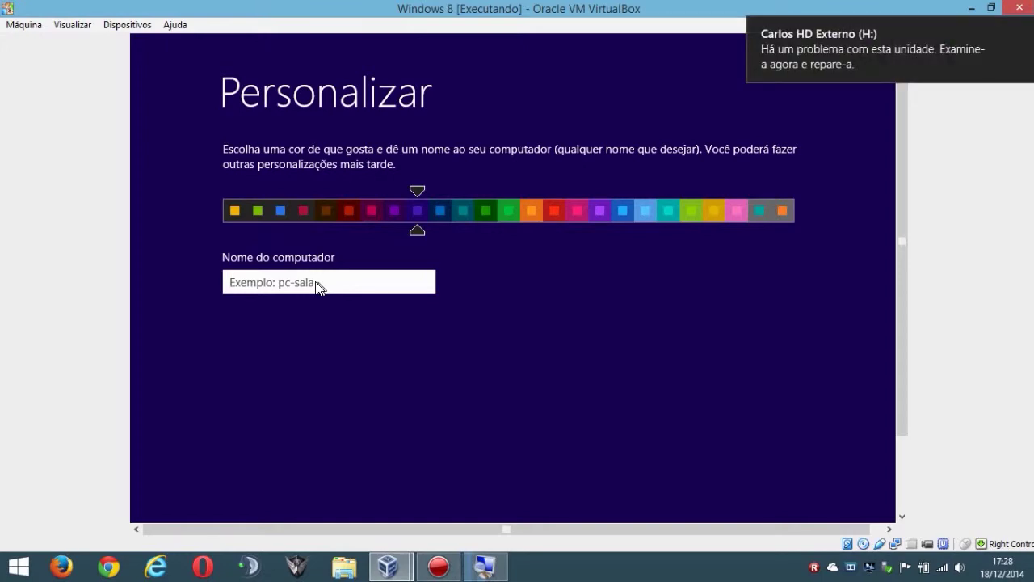
# - Close the external drive window opened from its notification, name the computer Maquina-01 and continue the setup
pyautogui.click(1027, 29)
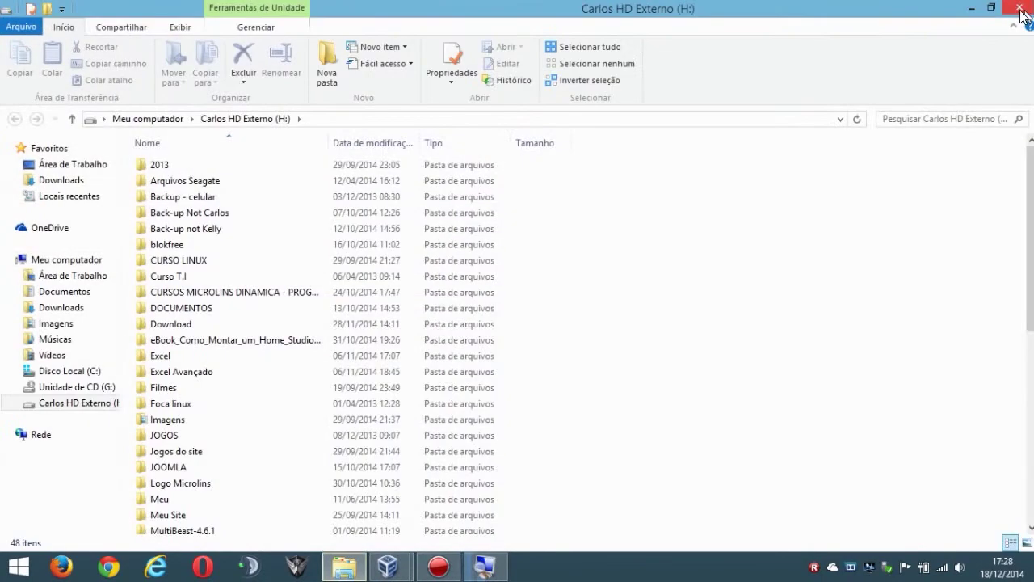
pyautogui.click(1016, 7)
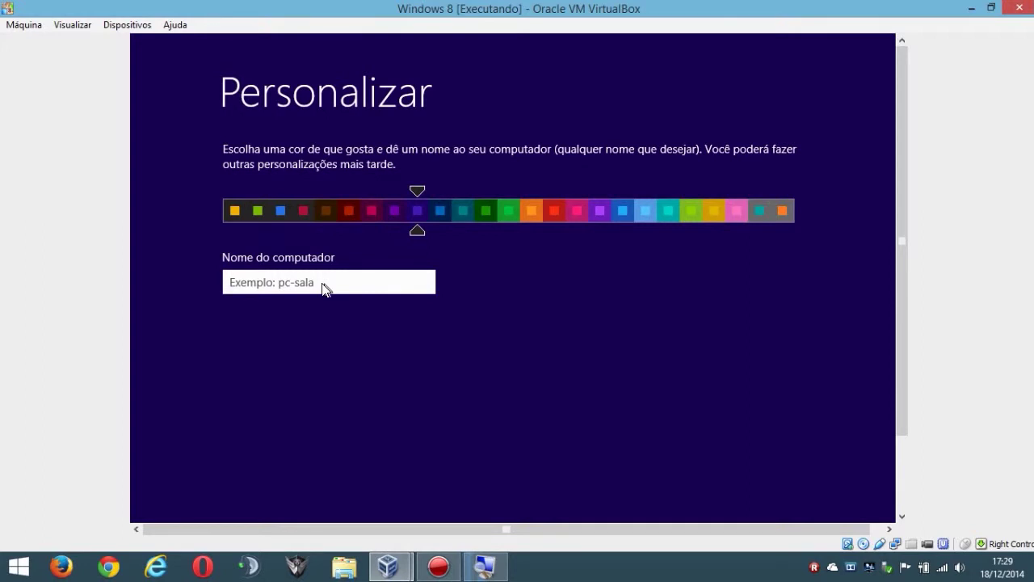
pyautogui.write('Maquina')
pyautogui.press('space')
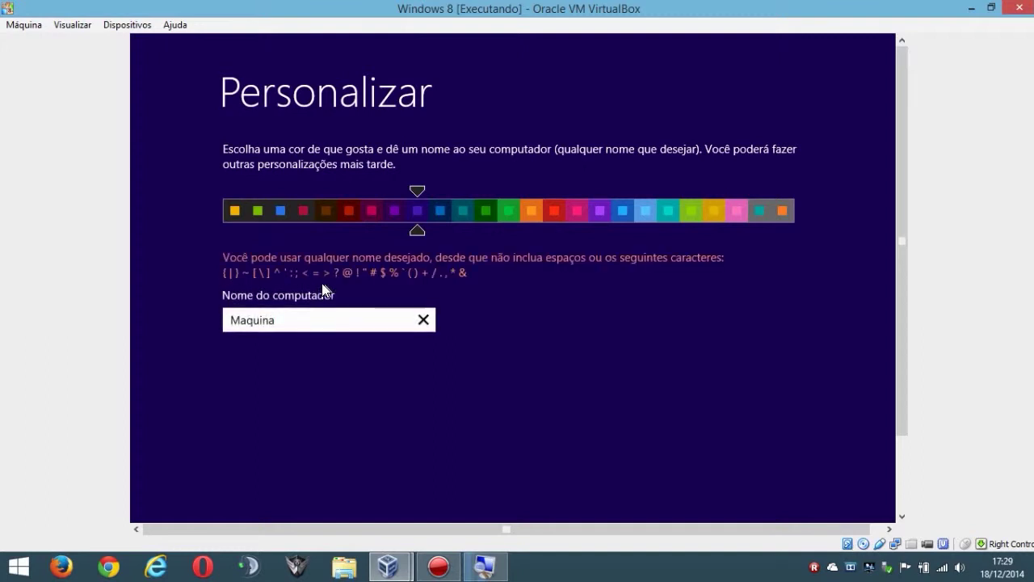
pyautogui.write('-01')
pyautogui.moveTo(903, 285); pyautogui.dragTo(905, 362)
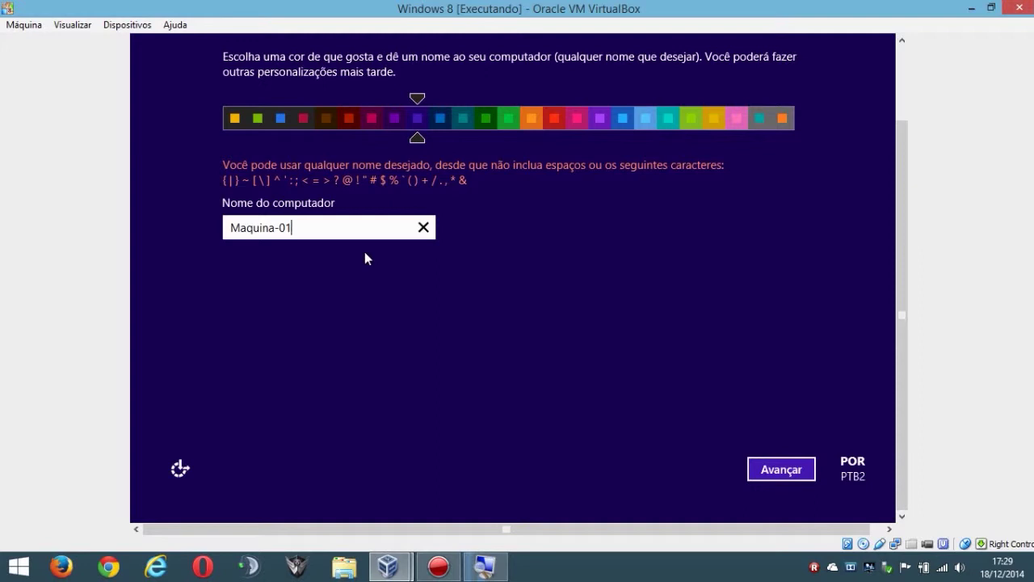
pyautogui.click(762, 477)
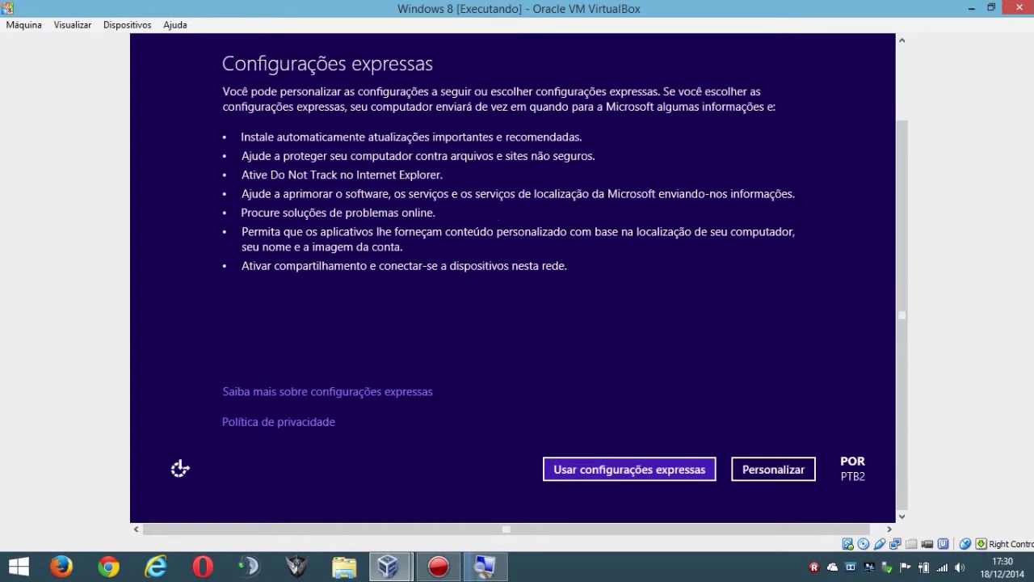
# - Customise the setup settings, turn on sharing for the home or work network, and choose not to configure Windows Update
pyautogui.click(782, 472)
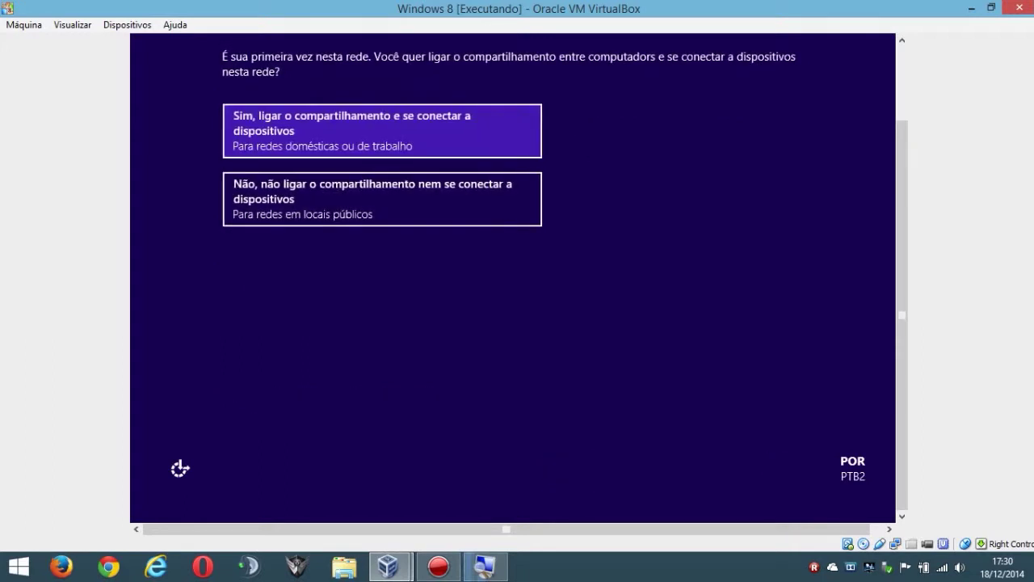
pyautogui.click(450, 134)
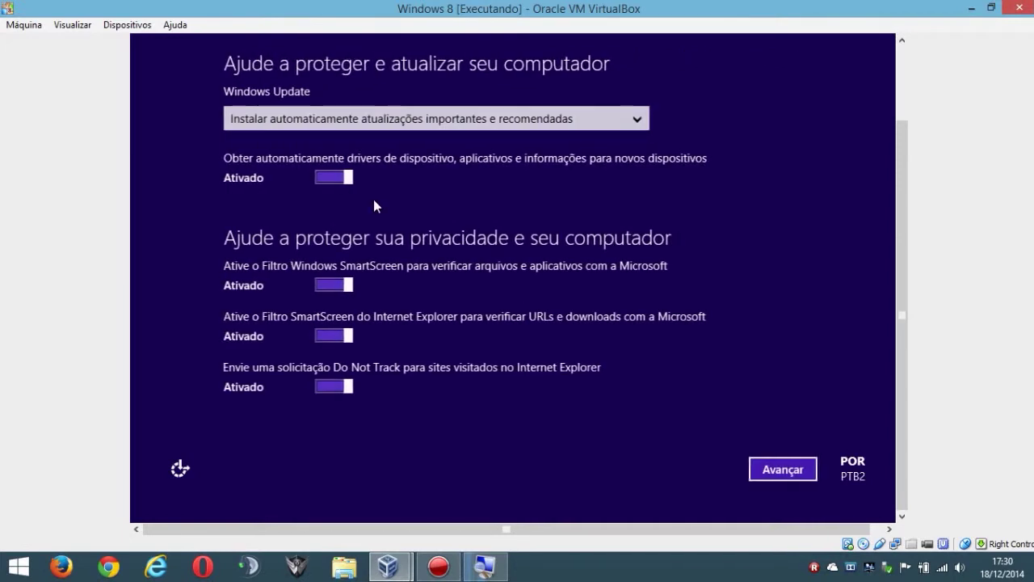
pyautogui.click(636, 121)
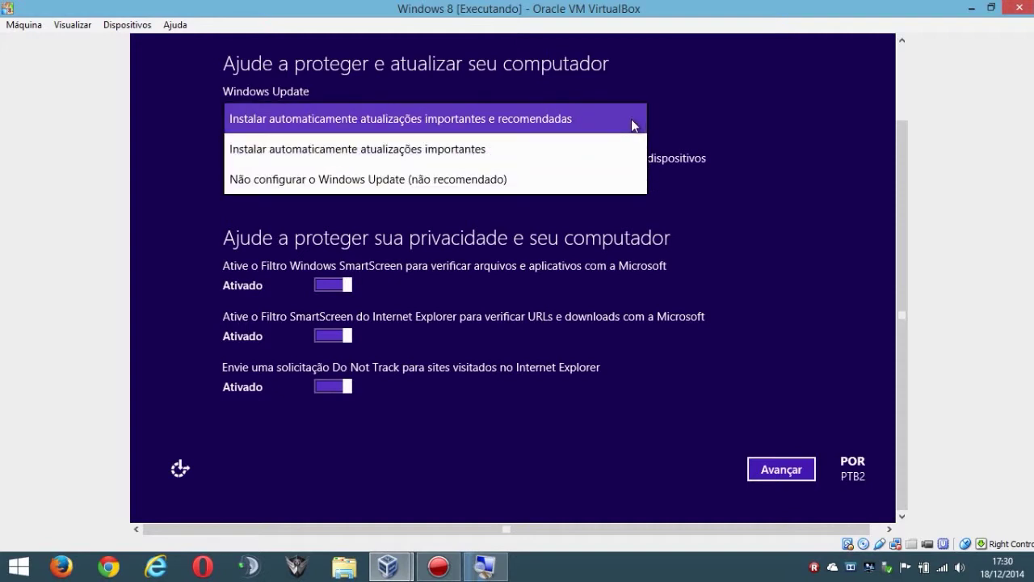
pyautogui.click(591, 179)
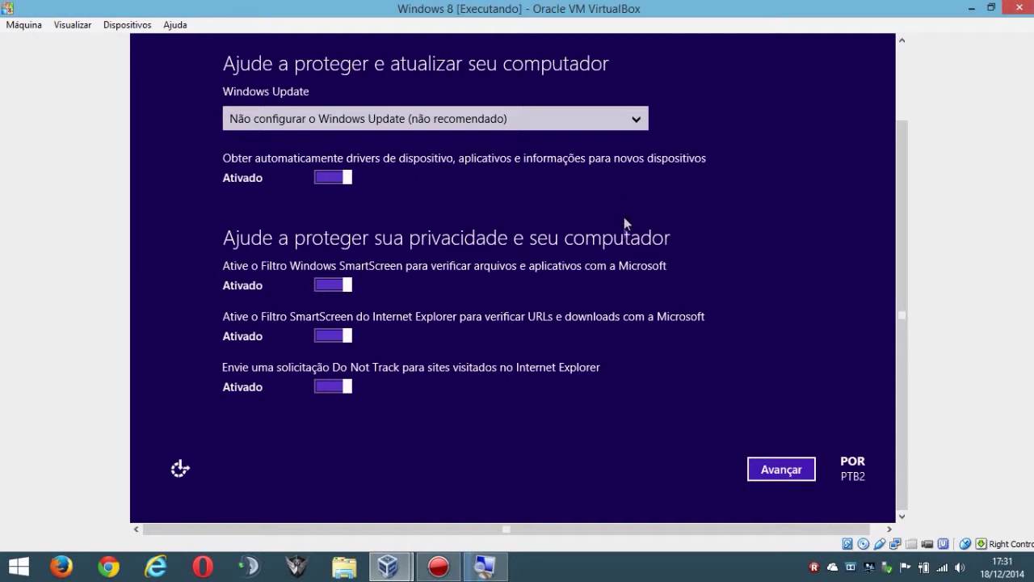
# - Accept the default protection, Microsoft feedback, online problem-solving and app-sharing settings and continue to the account sign-in
pyautogui.click(786, 472)
pyautogui.click(782, 471)
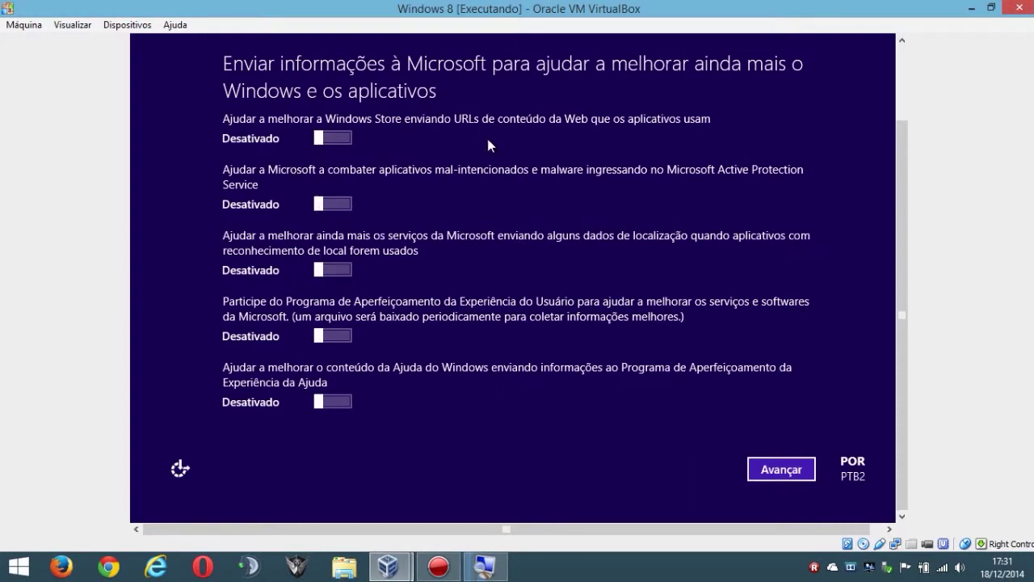
pyautogui.click(780, 471)
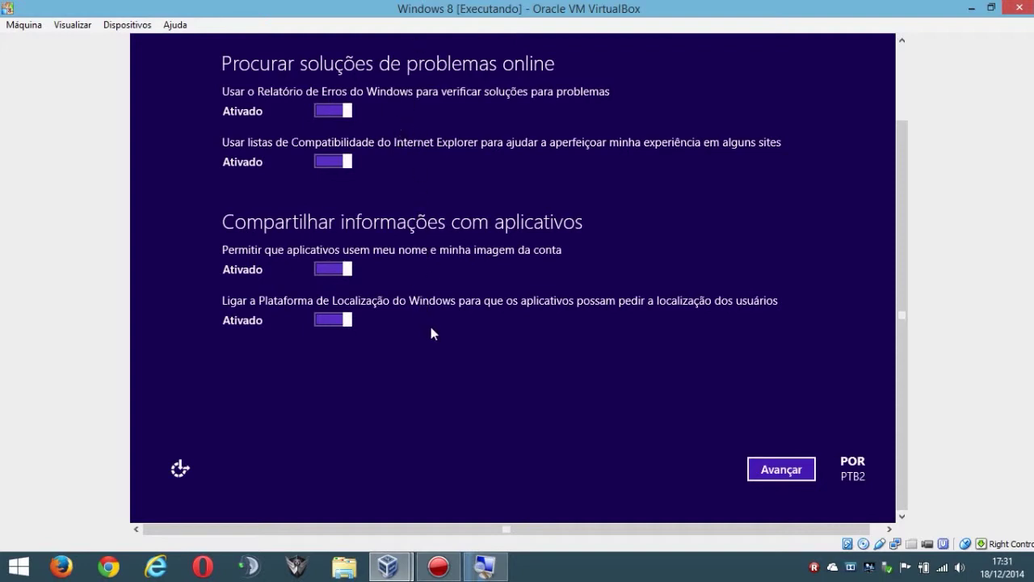
pyautogui.click(764, 471)
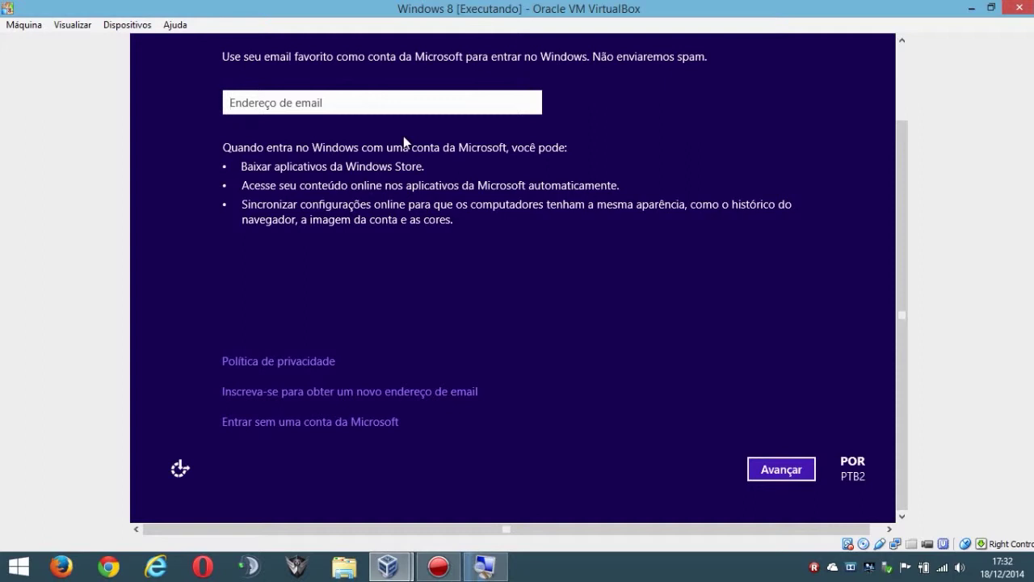
# - Choose to sign in without a Microsoft account, create a local account named Admin with no password, and finish the setup
pyautogui.click(338, 421)
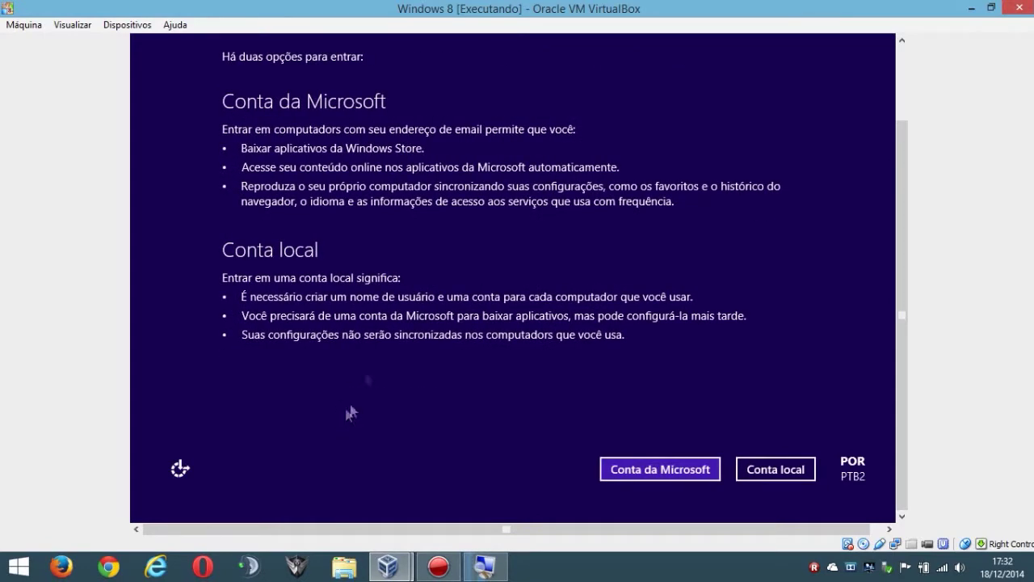
pyautogui.click(788, 476)
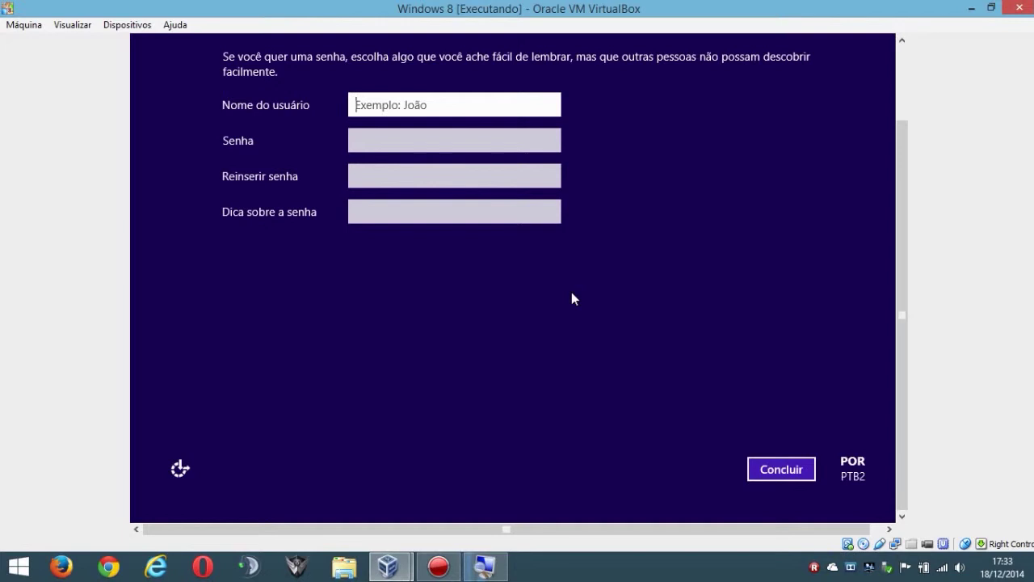
pyautogui.write('Admin')
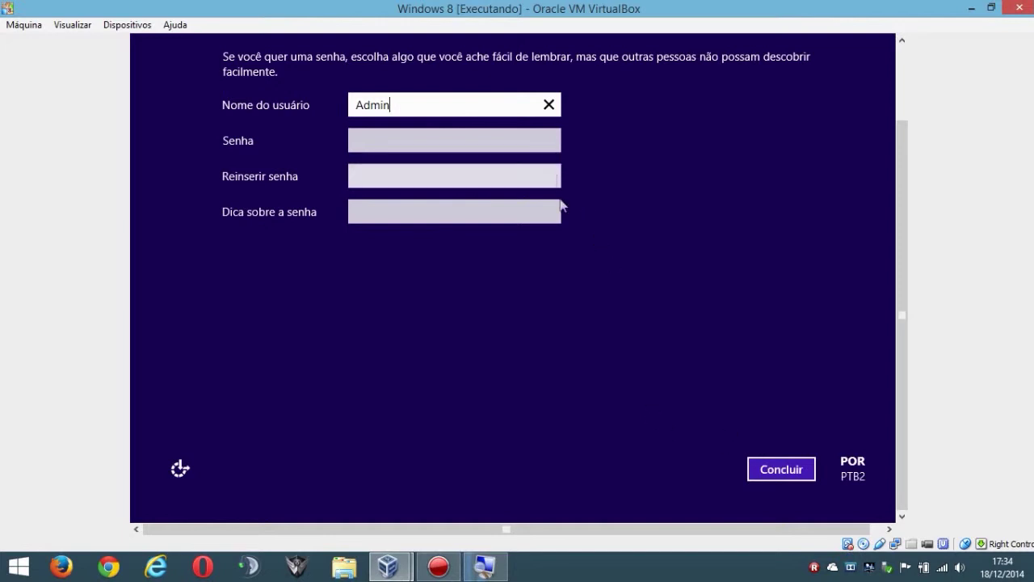
pyautogui.click(782, 471)
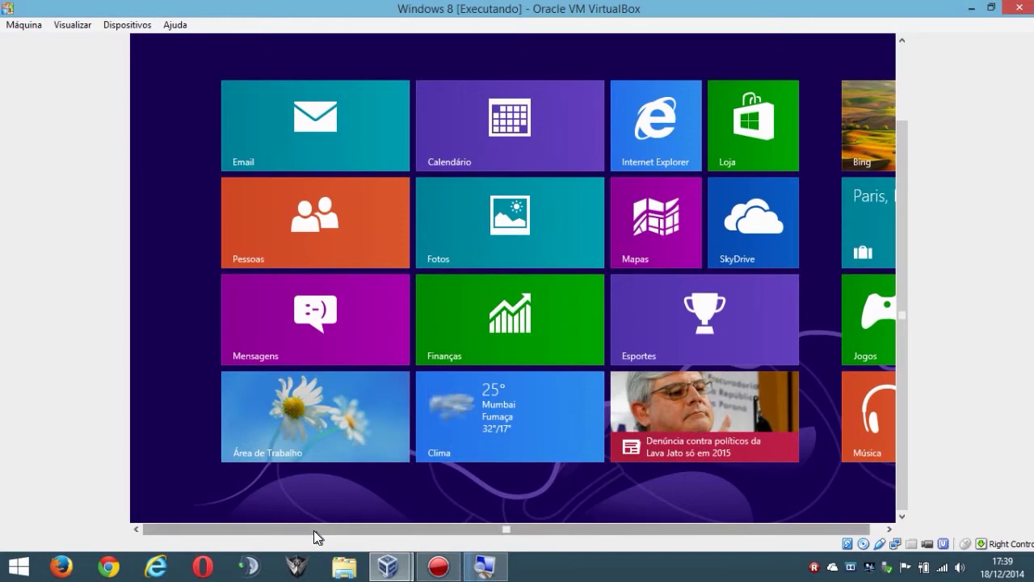
# - Look through all the app tiles on the Windows 8 Start screen from one end to the other
pyautogui.moveTo(314, 530); pyautogui.dragTo(358, 537)
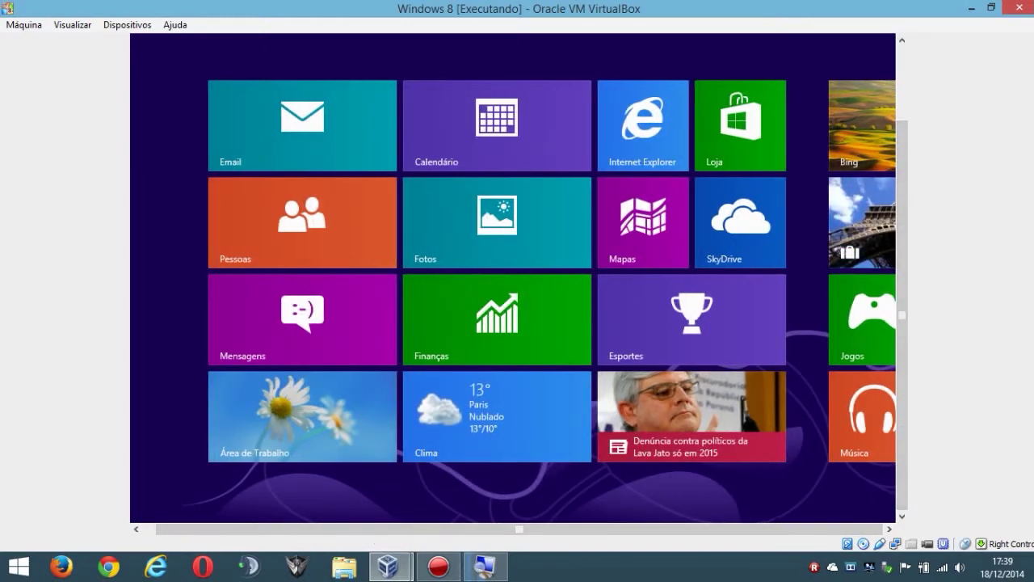
pyautogui.moveTo(686, 520); pyautogui.dragTo(845, 515)
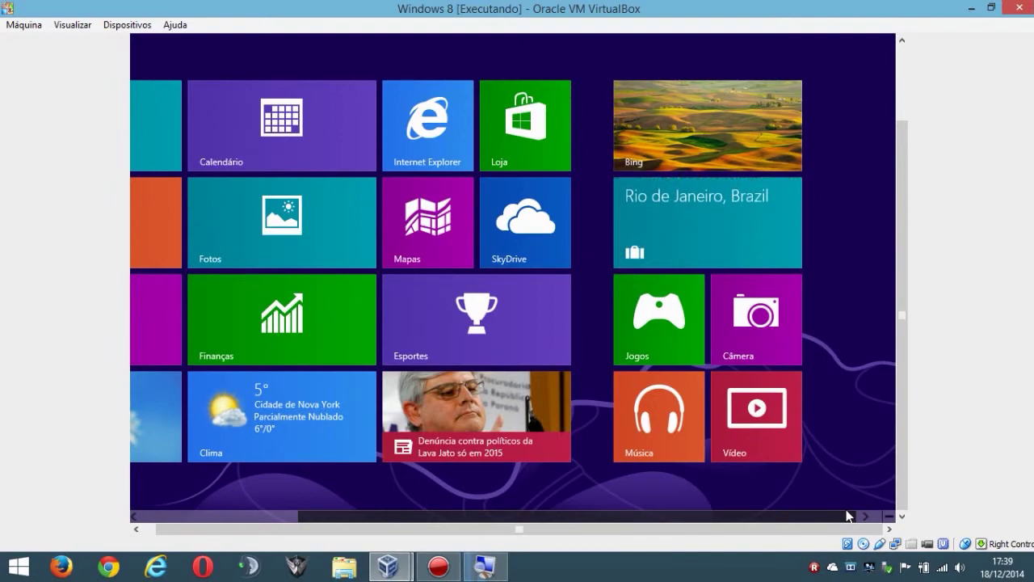
pyautogui.moveTo(847, 516); pyautogui.dragTo(464, 521)
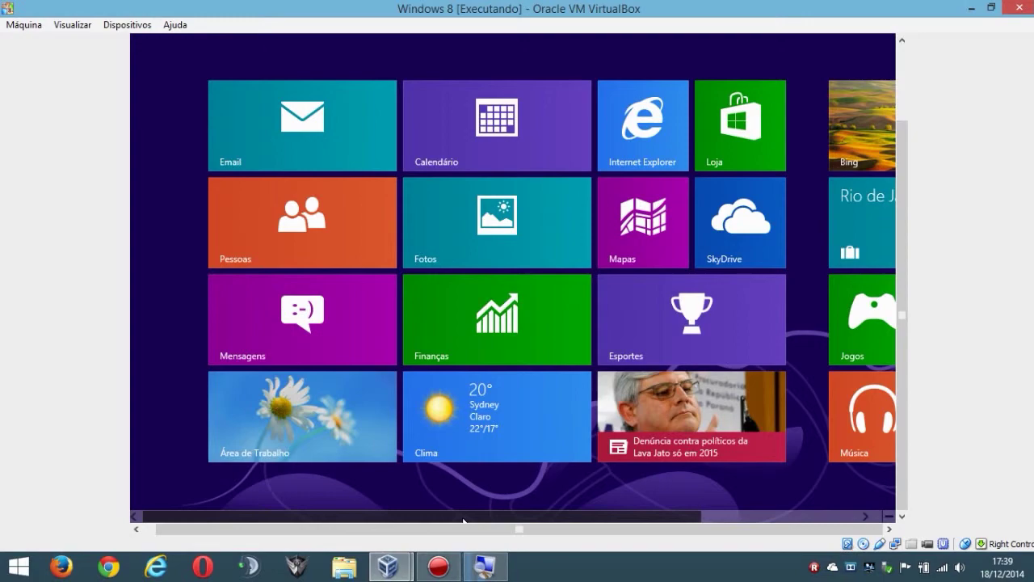
pyautogui.scroll(-3, 858, 500)
pyautogui.moveTo(849, 516); pyautogui.dragTo(160, 513)
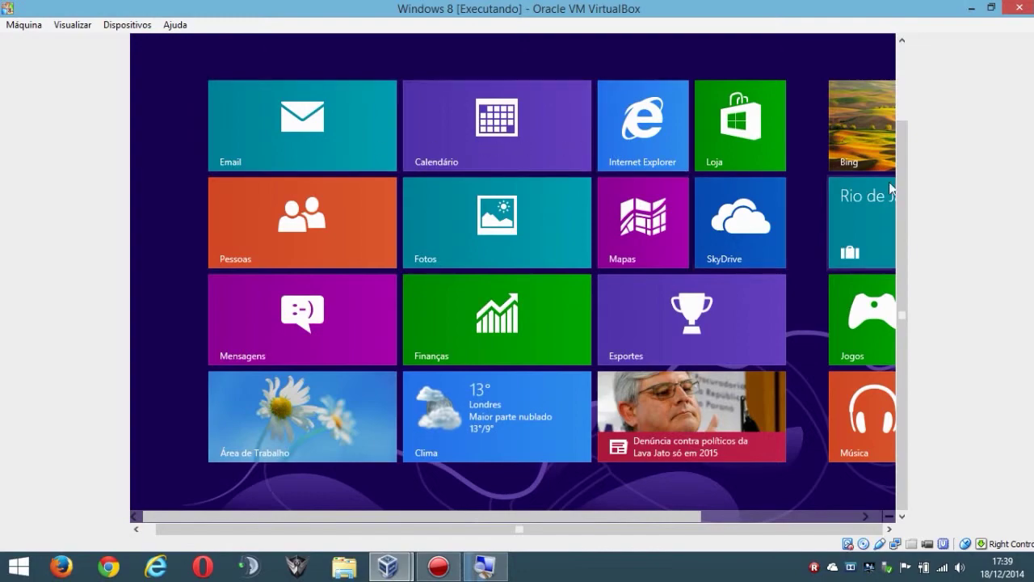
pyautogui.moveTo(636, 519); pyautogui.dragTo(780, 520)
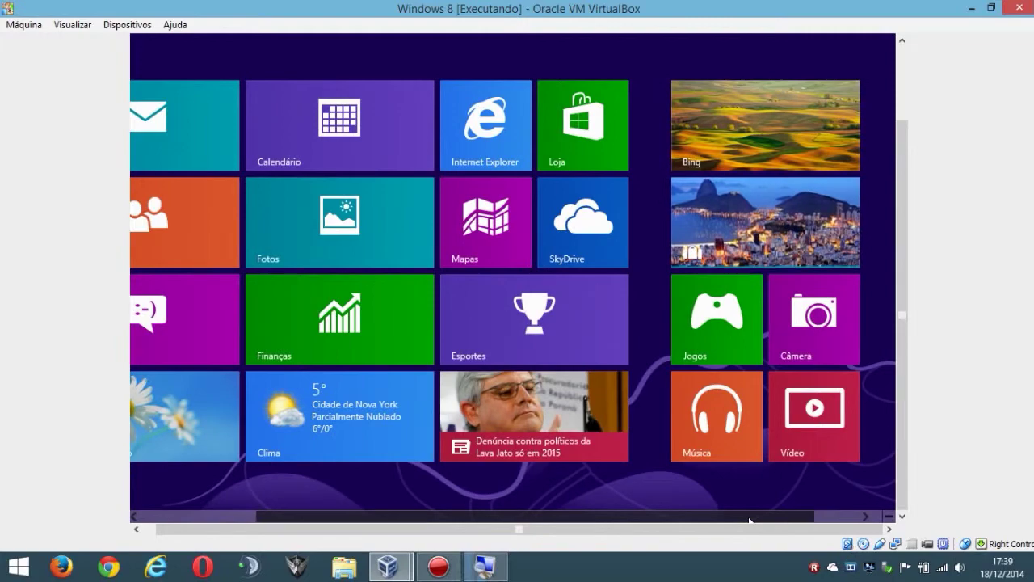
pyautogui.scroll(1, 566, 518)
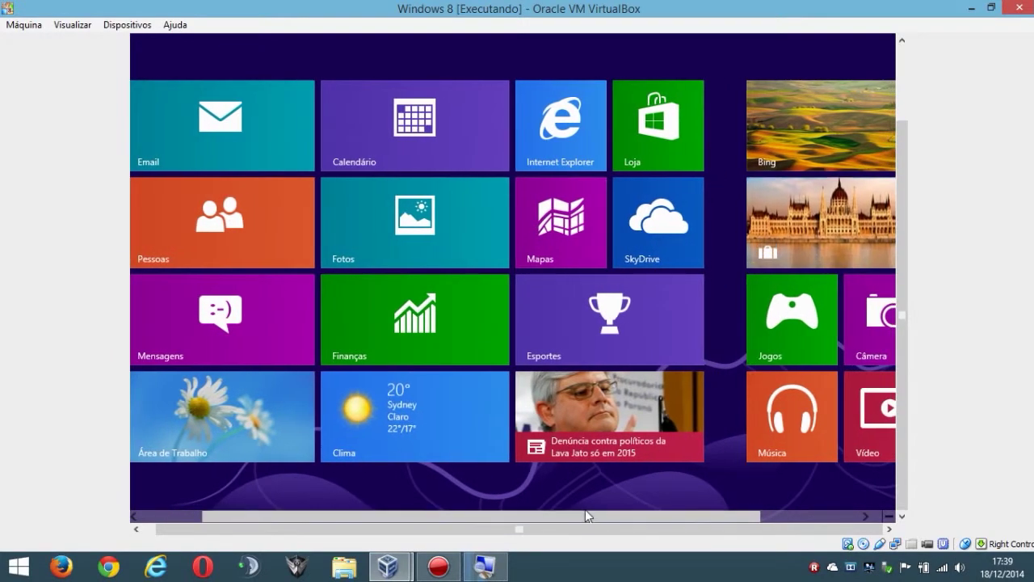
pyautogui.scroll(1, 585, 514)
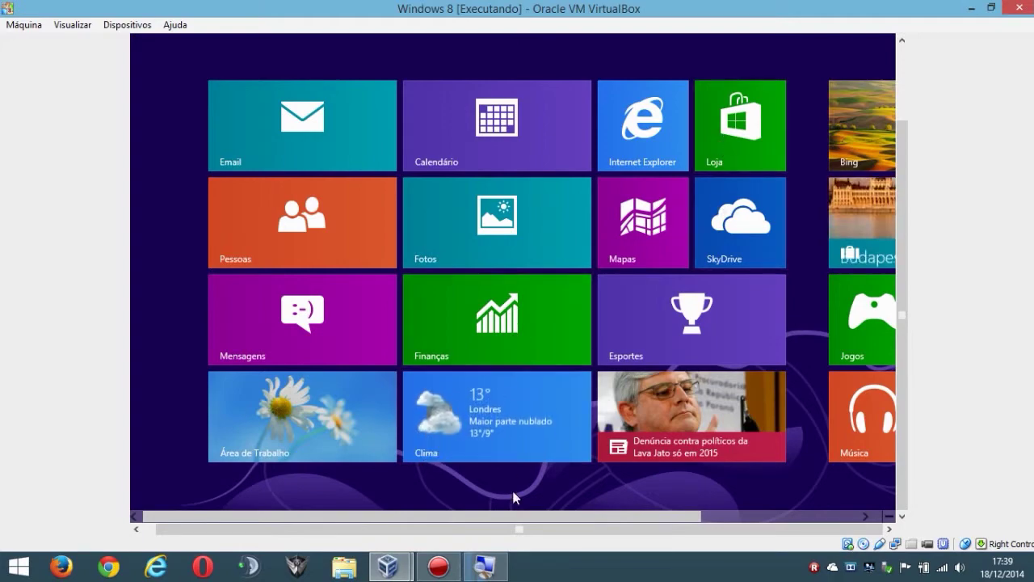
pyautogui.moveTo(521, 515); pyautogui.dragTo(803, 514)
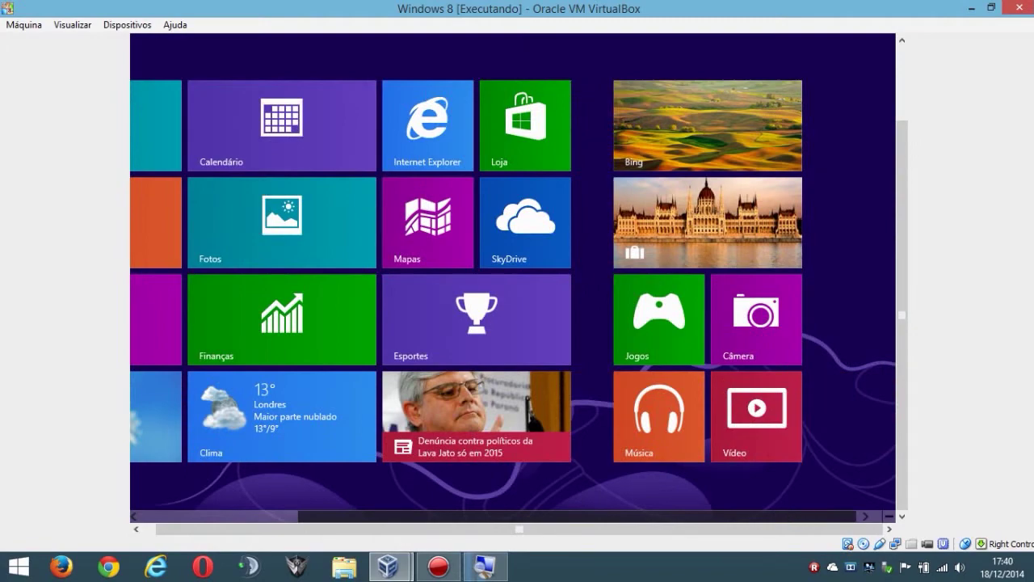
pyautogui.scroll(3, 802, 514)
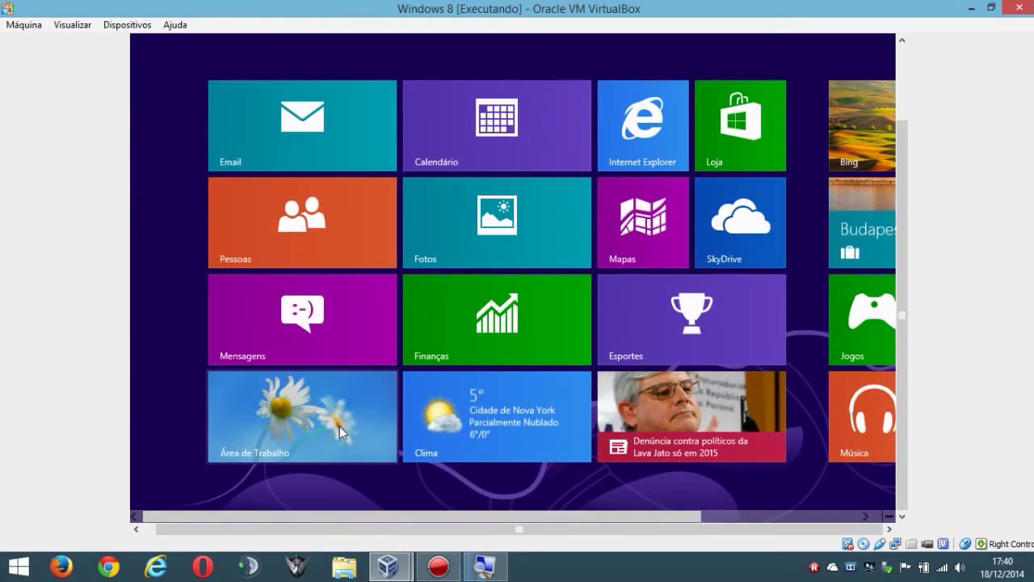
# - Go to the Windows 8 desktop and open the Action Center to examine its security messages
pyautogui.click(241, 418)
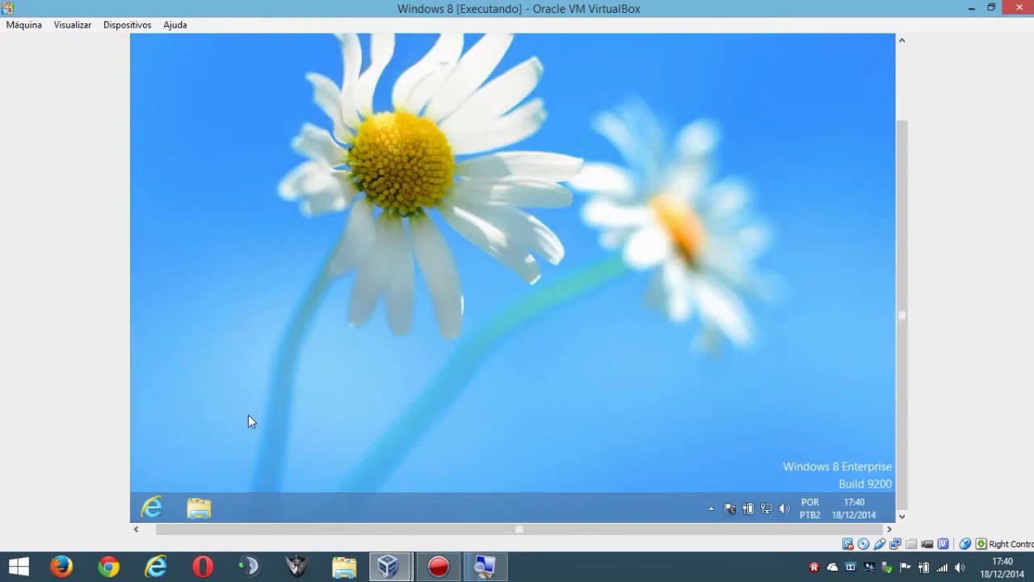
pyautogui.click(728, 507)
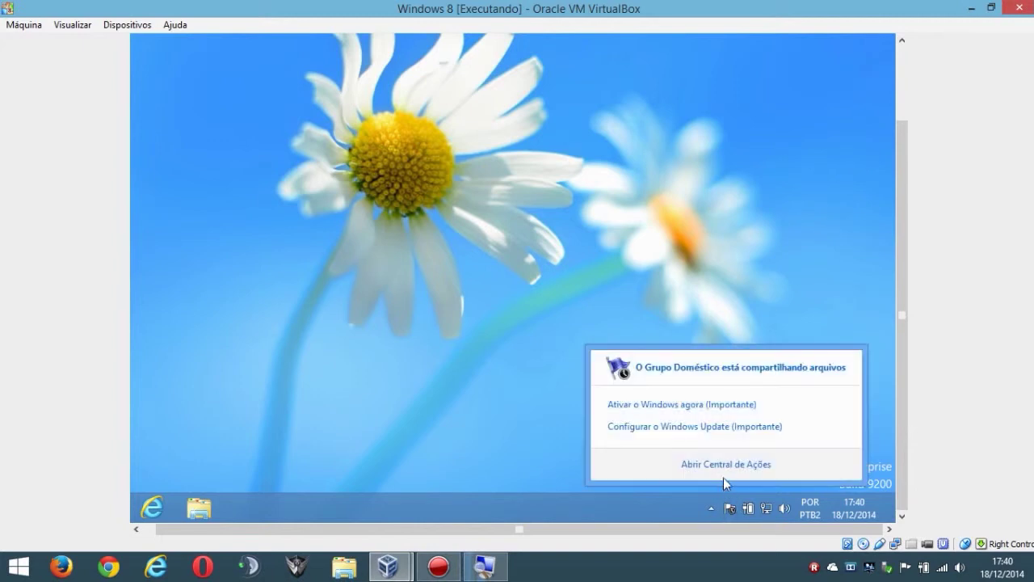
pyautogui.click(724, 472)
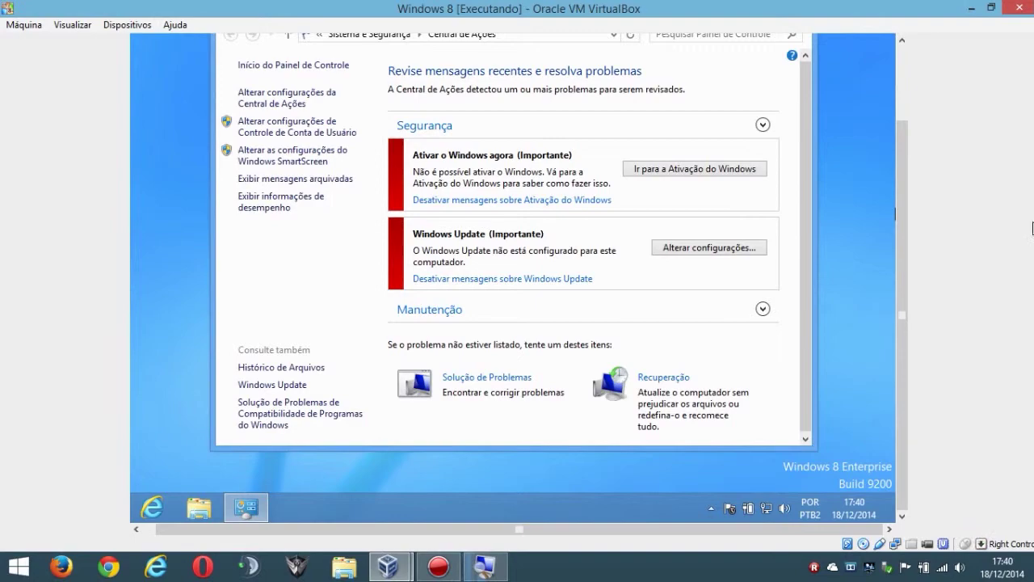
pyautogui.moveTo(897, 283); pyautogui.dragTo(906, 242)
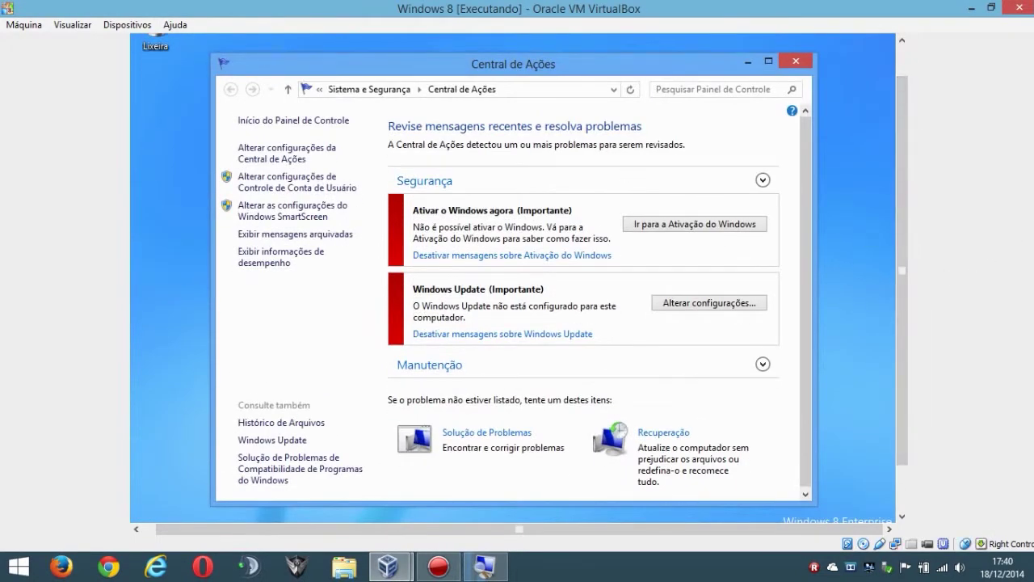
# - Switch the virtual machine to full screen and close the Action Center window
pyautogui.click(72, 24)
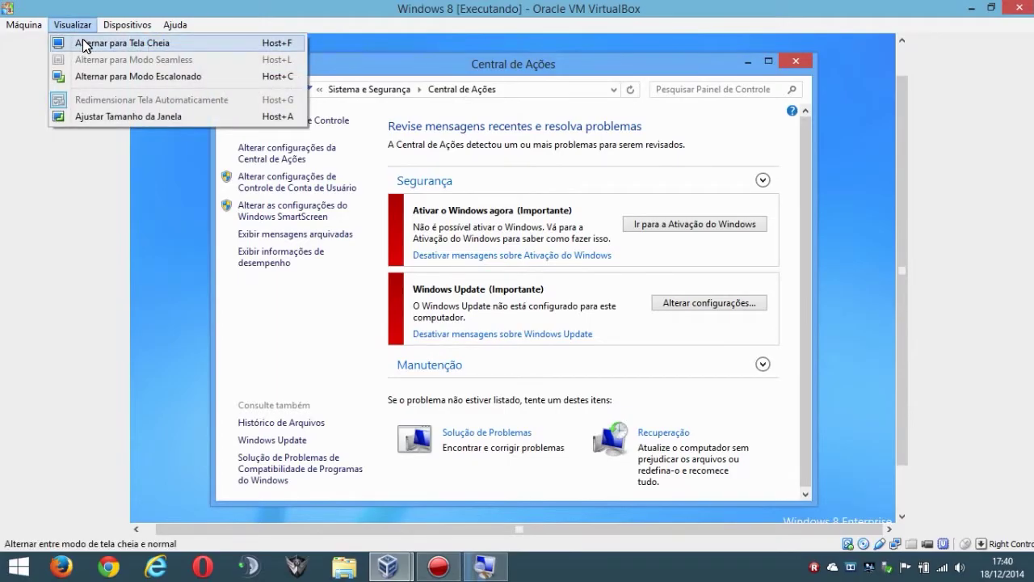
pyautogui.click(83, 45)
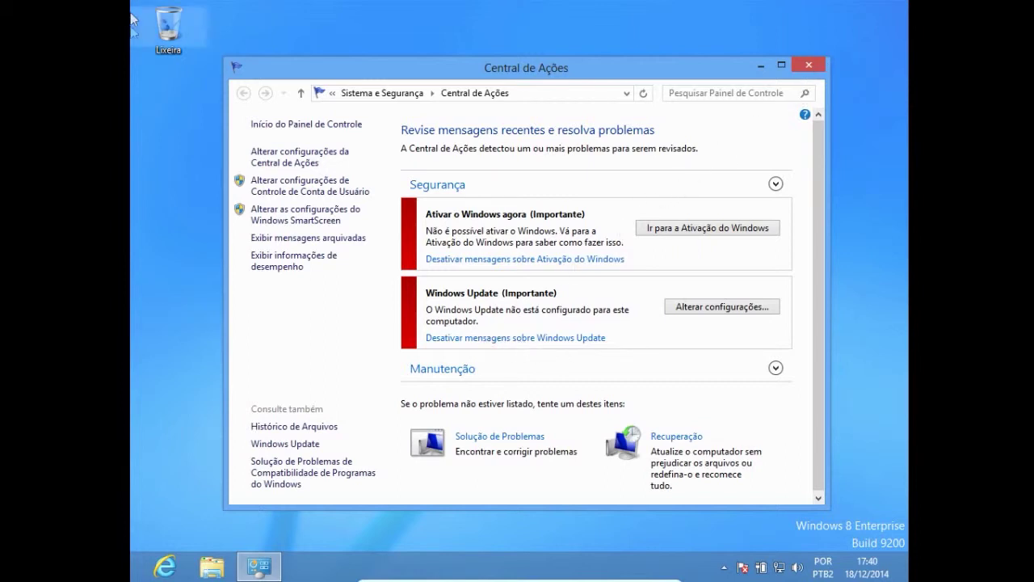
pyautogui.click(809, 65)
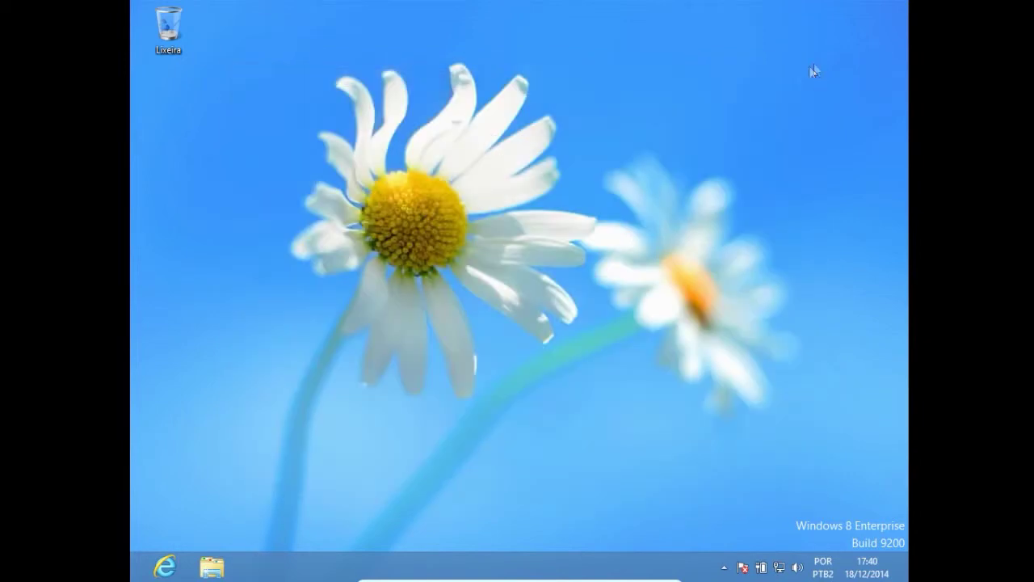
# - Open the computer's basic system information in a maximised window and show the Windows activation details
pyautogui.press('super+Pause')
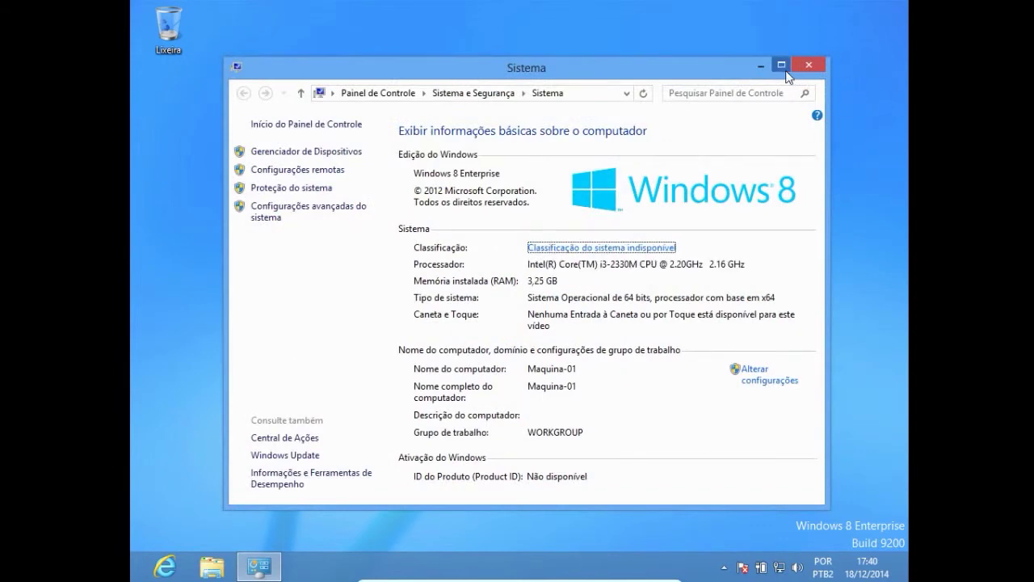
pyautogui.click(781, 64)
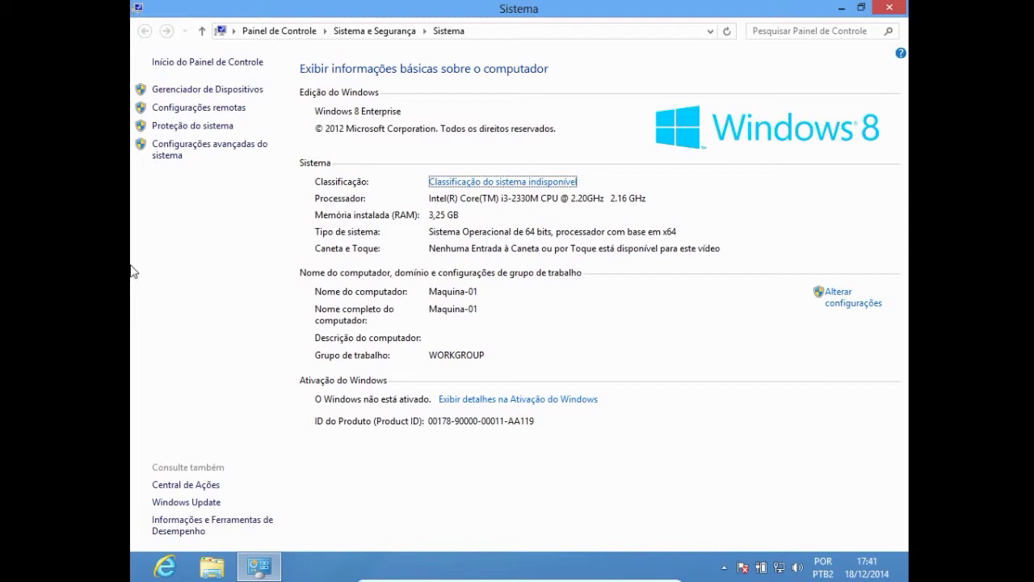
pyautogui.click(557, 408)
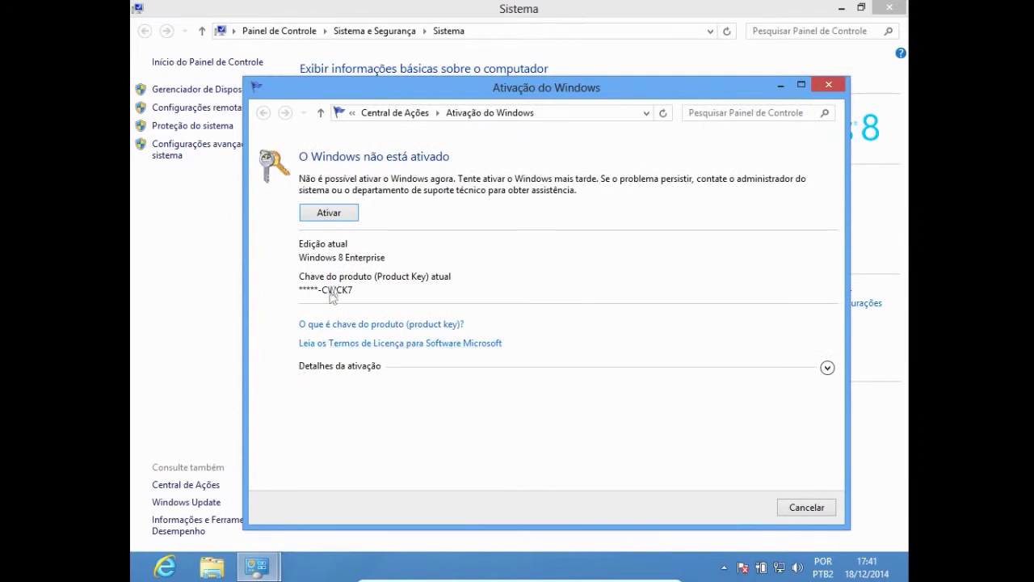
# - Try to activate Windows, cancel the activation and close the System window
pyautogui.click(343, 213)
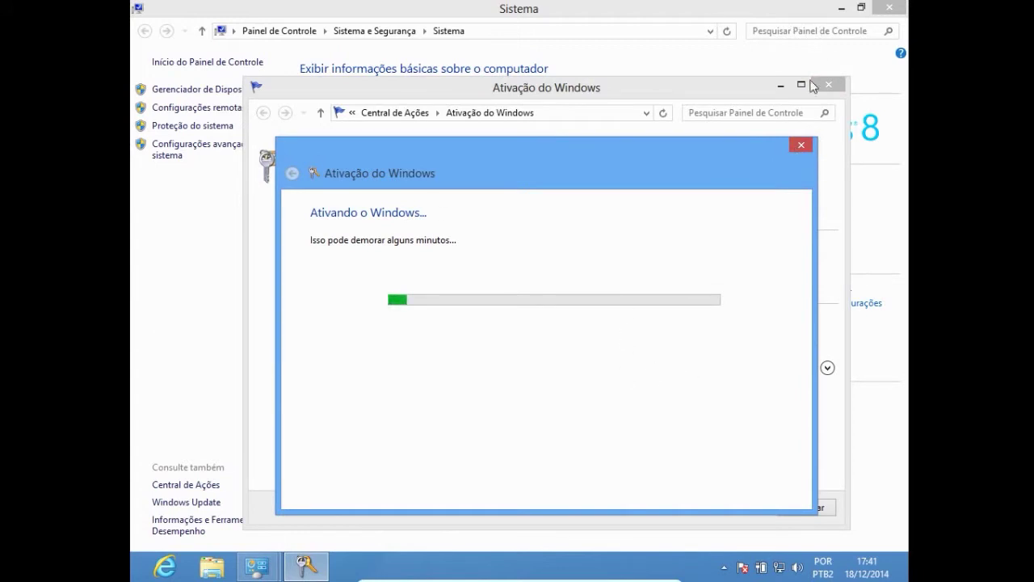
pyautogui.click(797, 148)
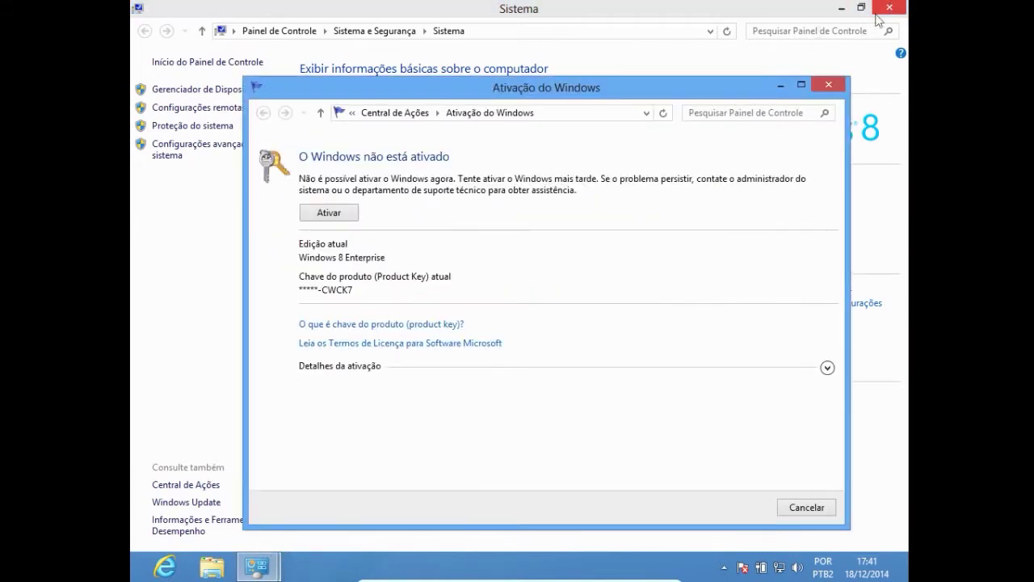
pyautogui.click(790, 509)
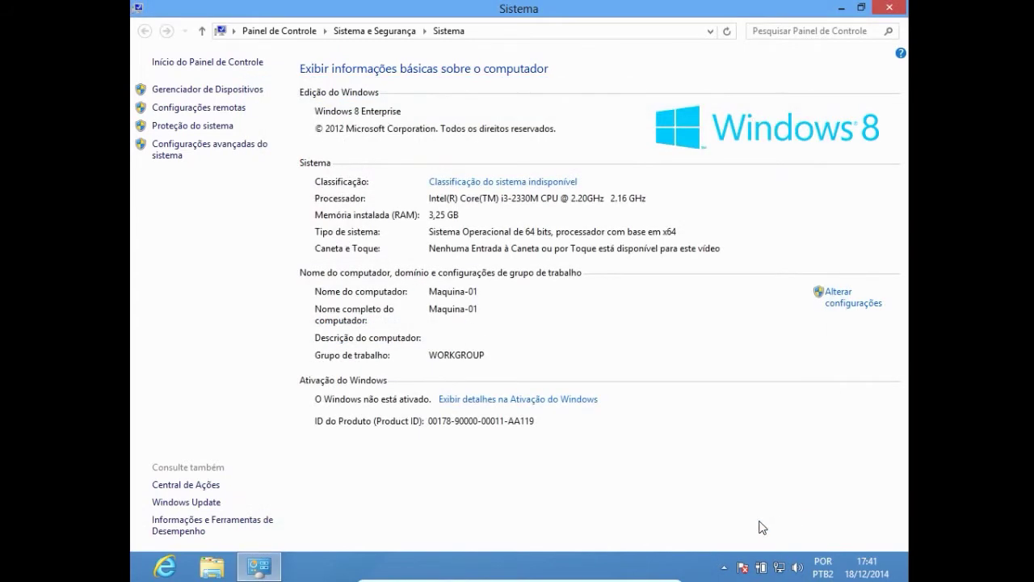
pyautogui.click(888, 8)
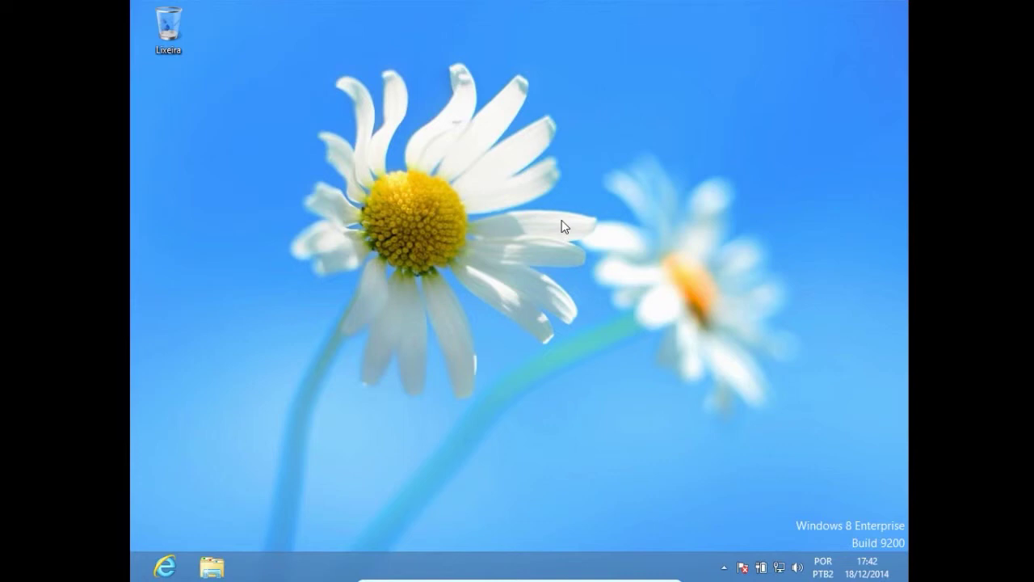
# - View the desktop's screen resolution settings and cancel them without changes
pyautogui.rightClick(521, 184)
pyautogui.click(558, 307)
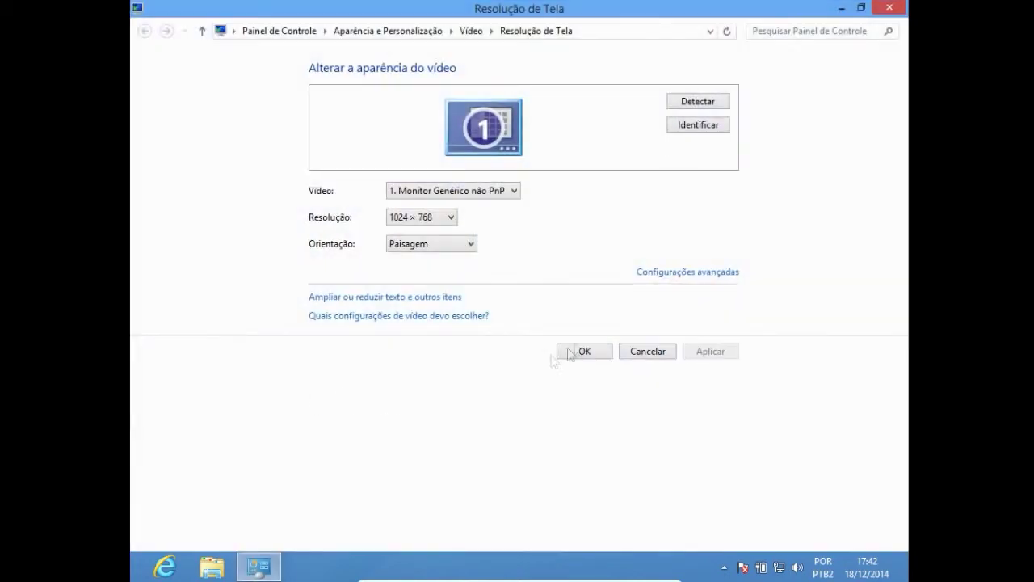
pyautogui.click(654, 350)
# - Open the desktop personalisation settings to view the available themes, and close the window
pyautogui.rightClick(464, 96)
pyautogui.click(492, 231)
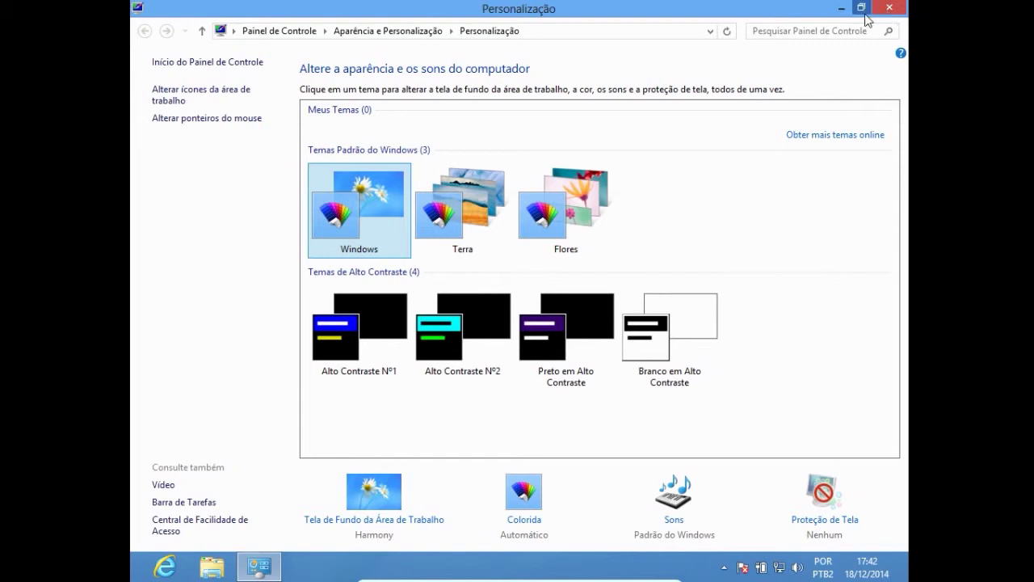
pyautogui.moveTo(904, 6)
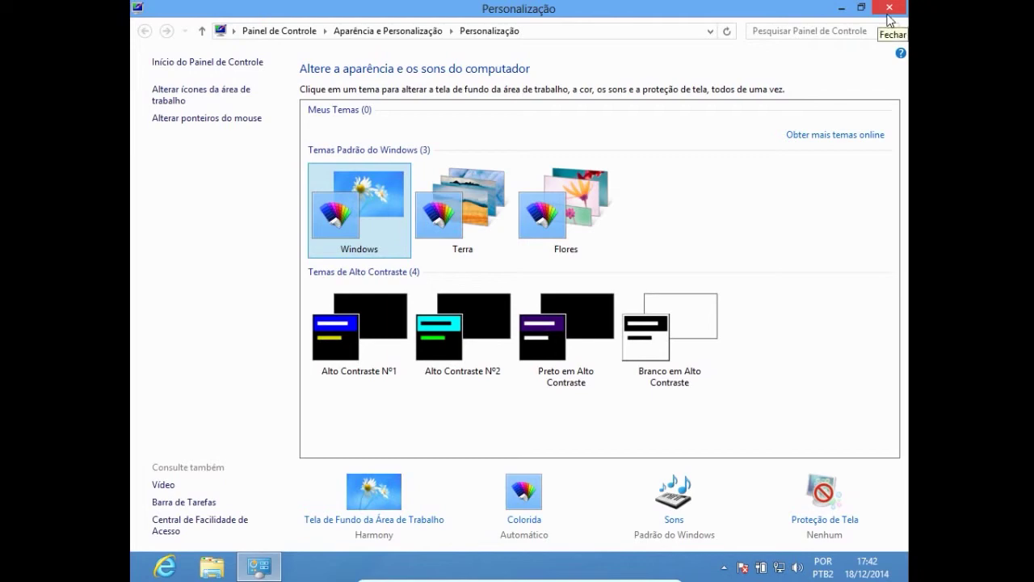
pyautogui.click(888, 15)
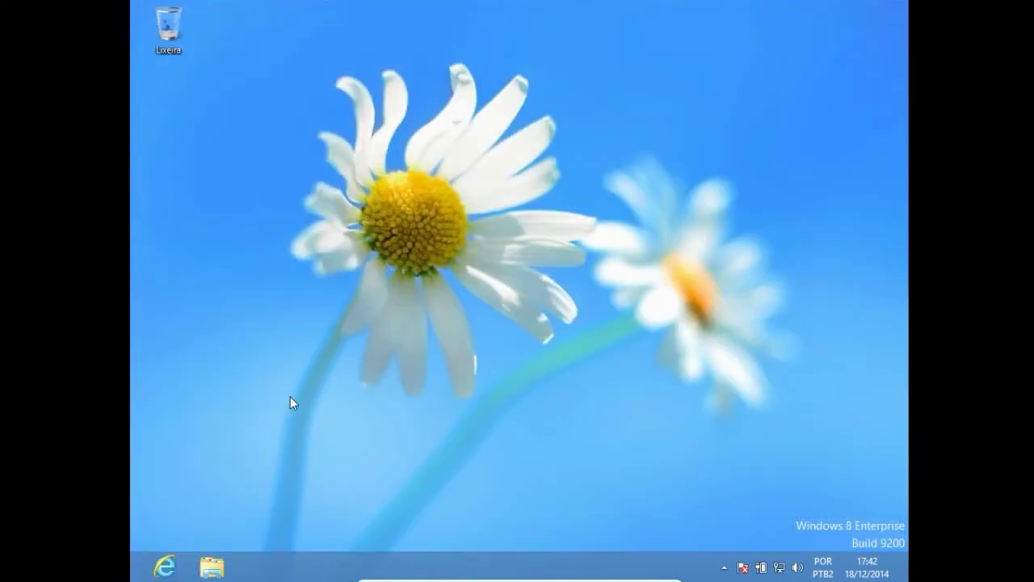
# - Shut down the Windows 8 guest system and switch the virtual machine out of full screen
pyautogui.hotkey('alt', 'F4')
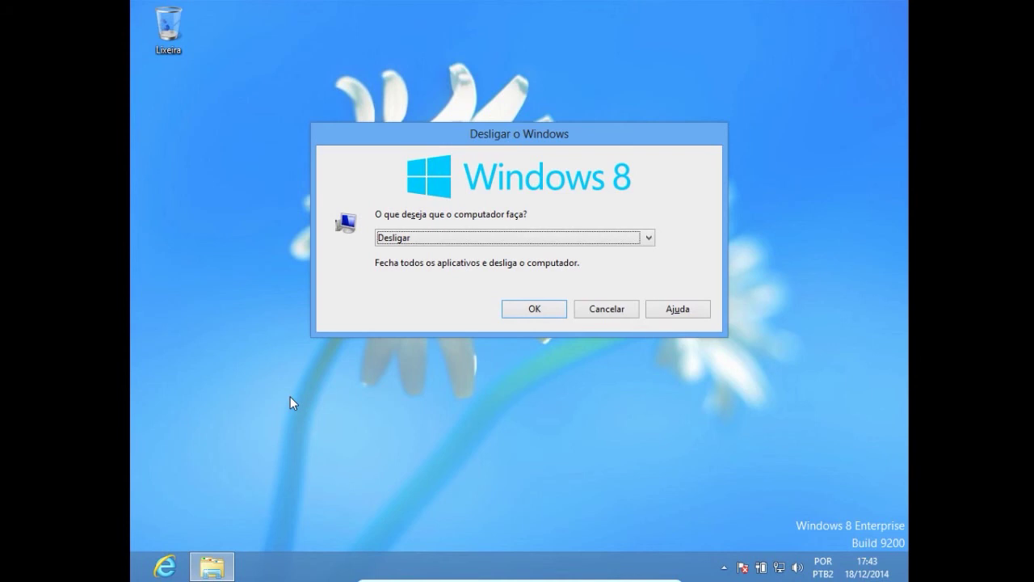
pyautogui.click(536, 312)
pyautogui.moveTo(534, 575)
pyautogui.click(447, 573)
pyautogui.click(467, 498)
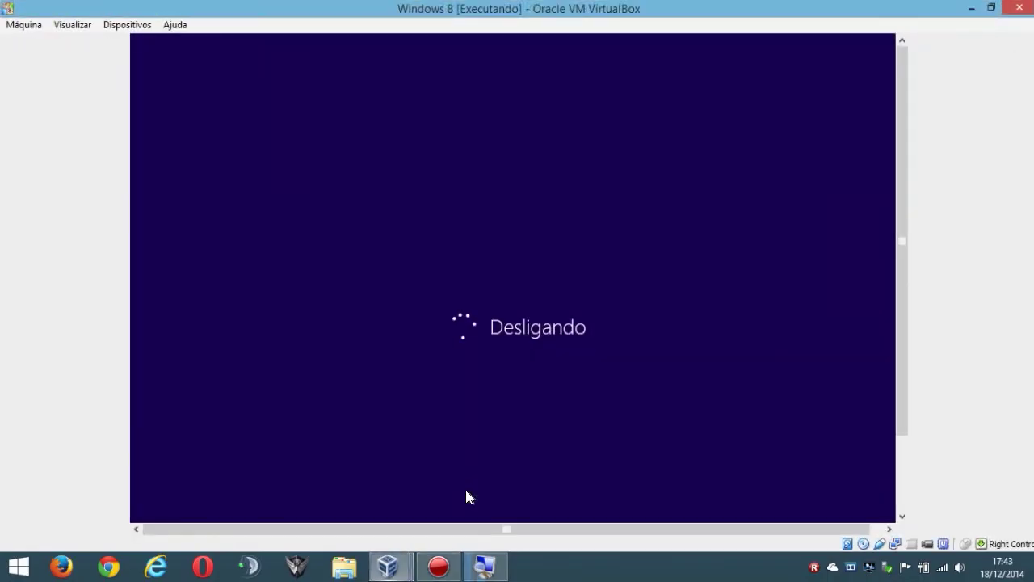